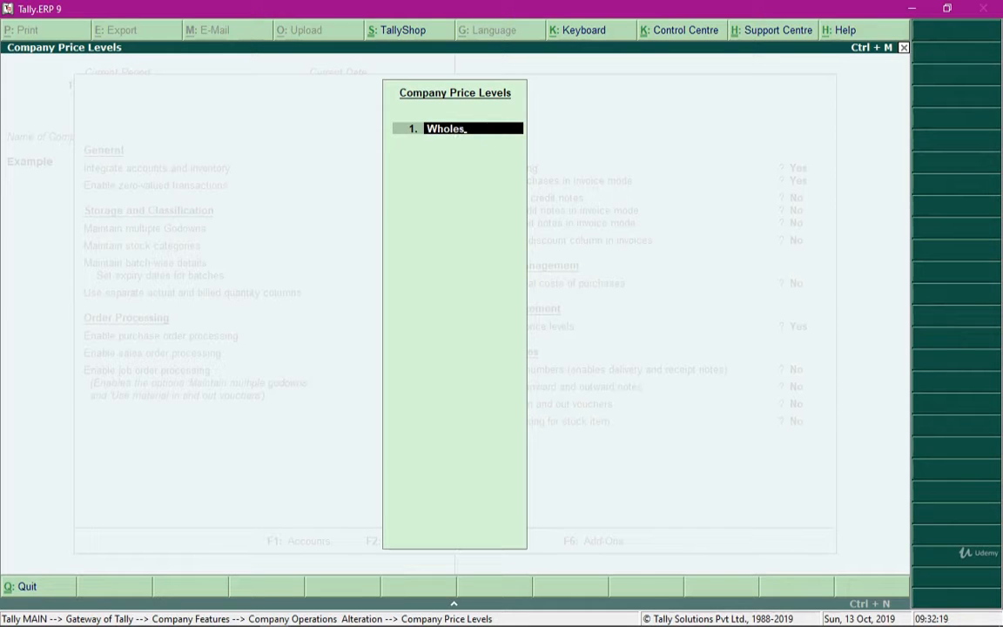
- Complete the company price levels with Wholesaler's PL as the first and Retail PL as the second
text(aler's PL)
key(Return)
text(R)
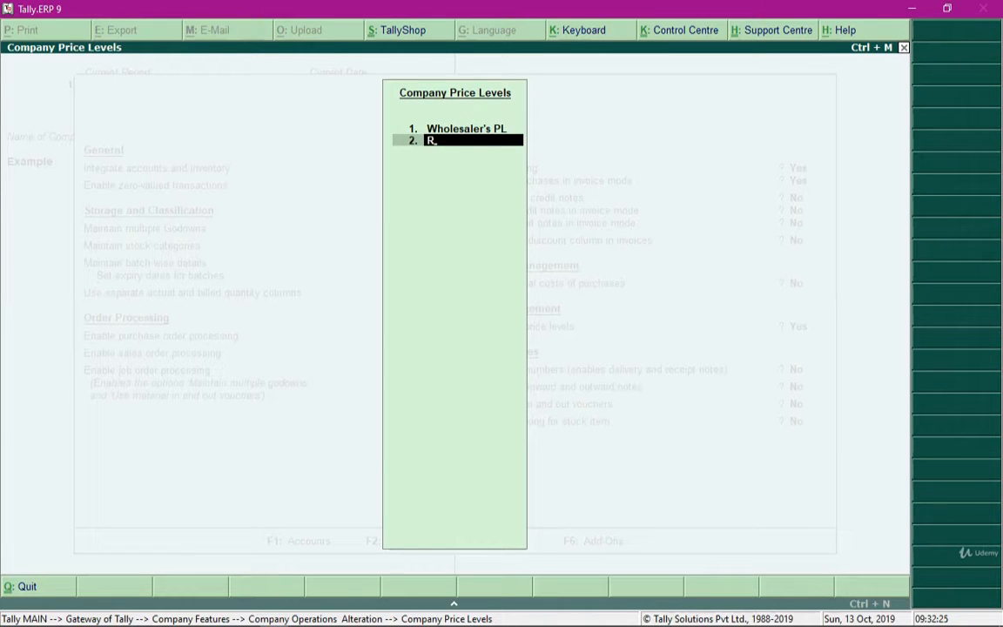
text(etail PL)
key(Return)
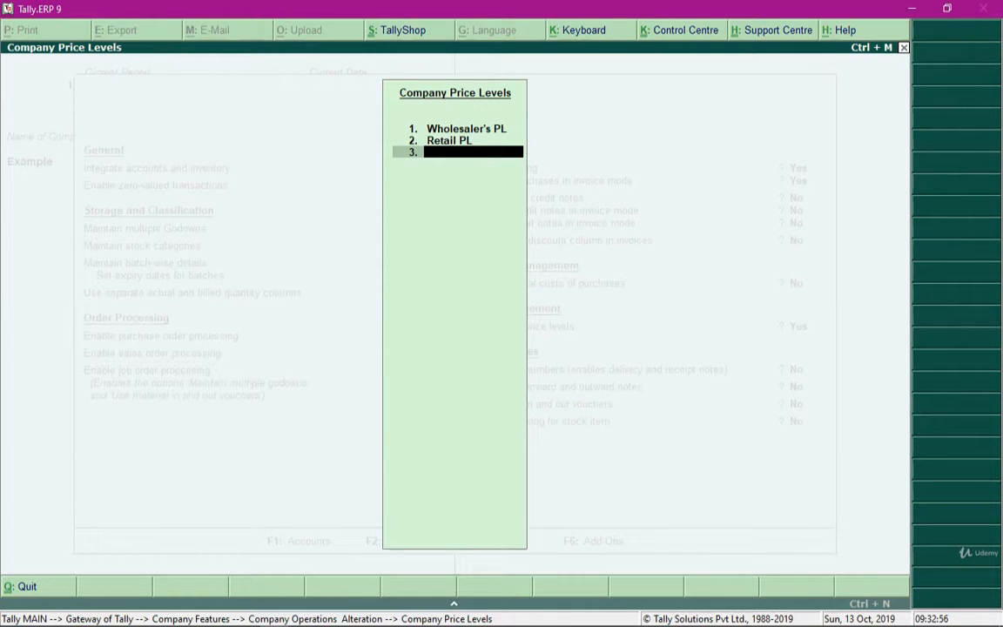
- Accept the two price levels, save the inventory features and return to the Gateway of Tally
key(Up)
key(Up)
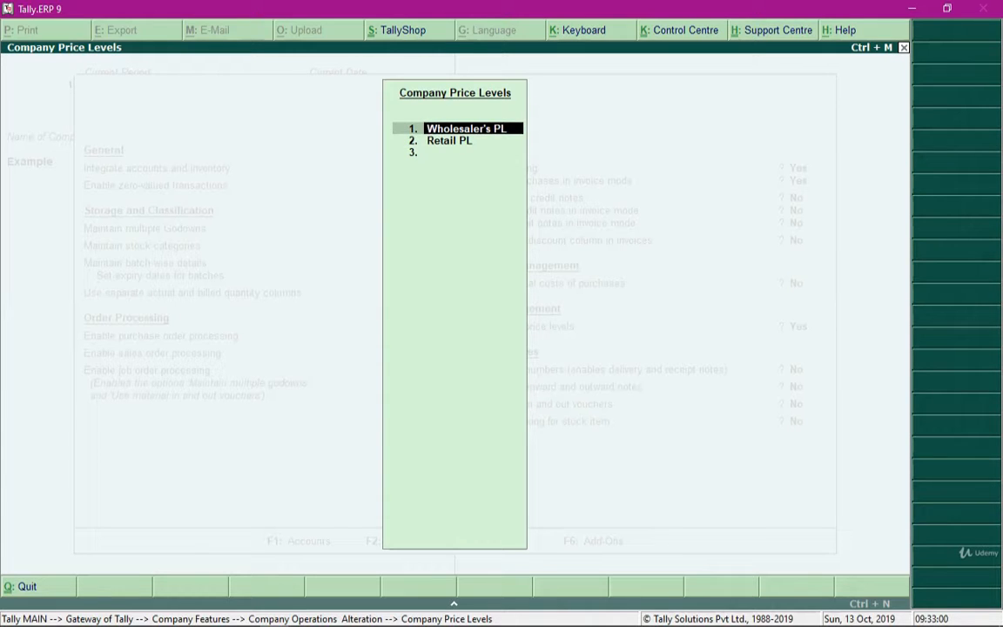
key(Down)
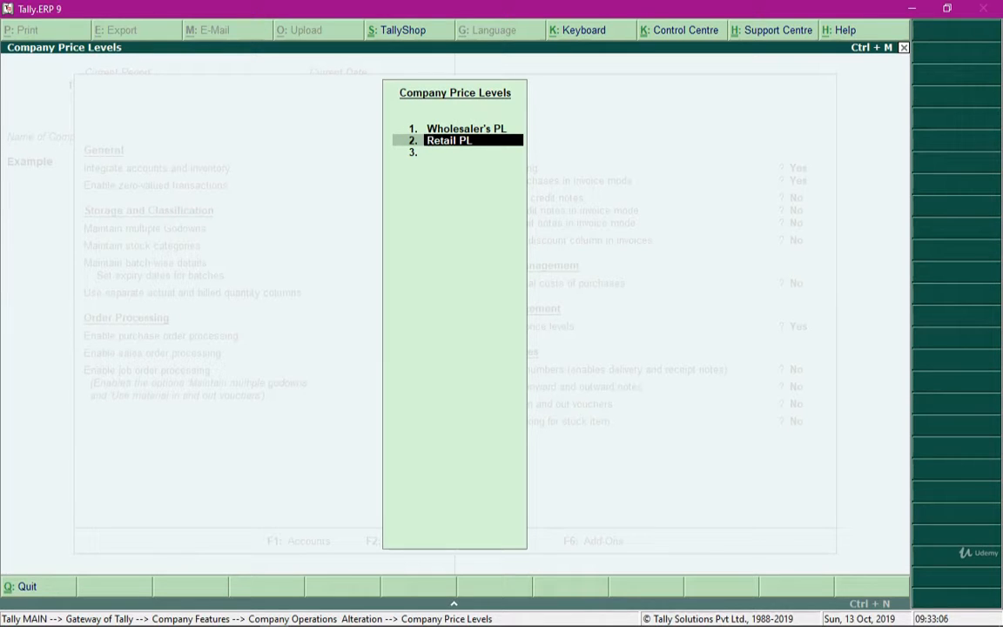
key(Return)
key(Return)
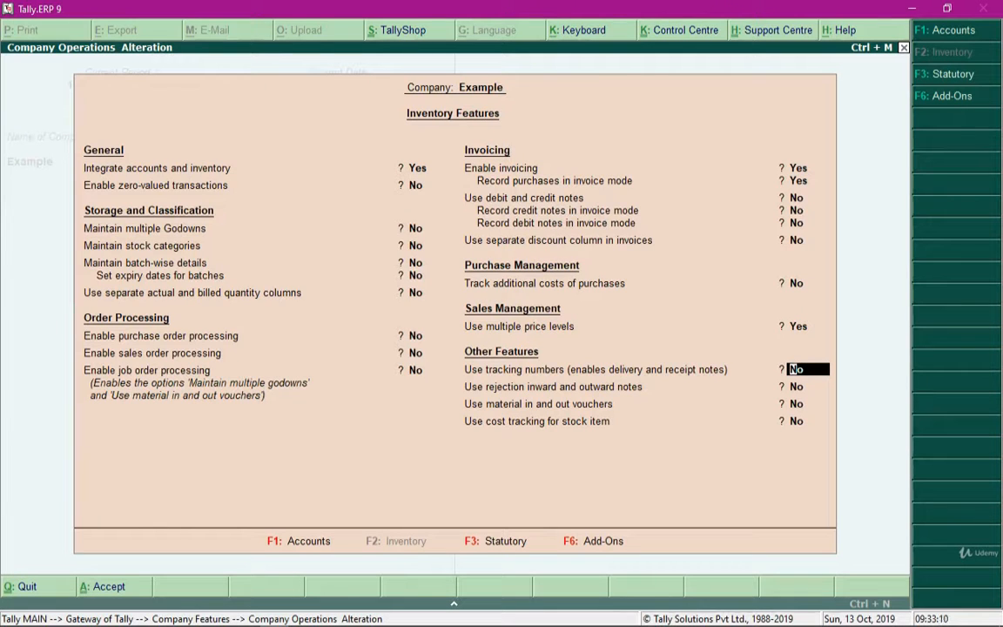
key(ctrl+a)
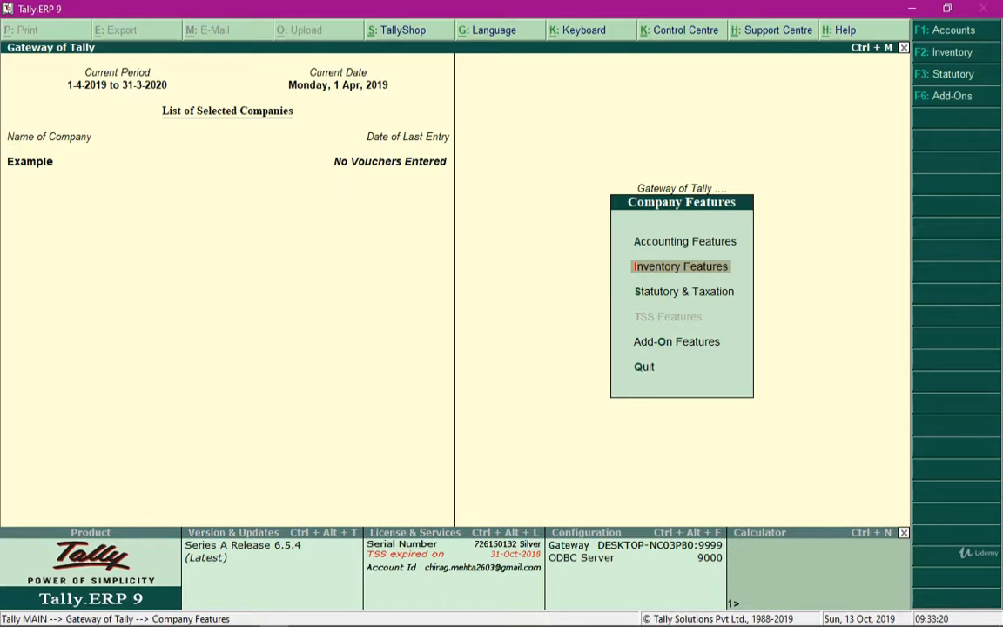
key(Escape)
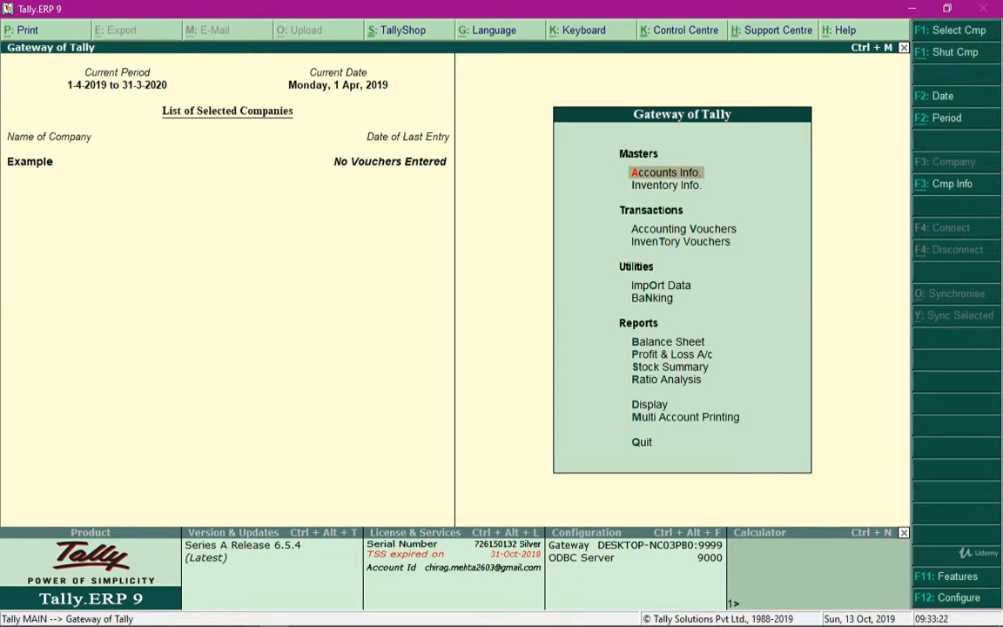
- Open the Price List setup from the inventory masters
key(Down)
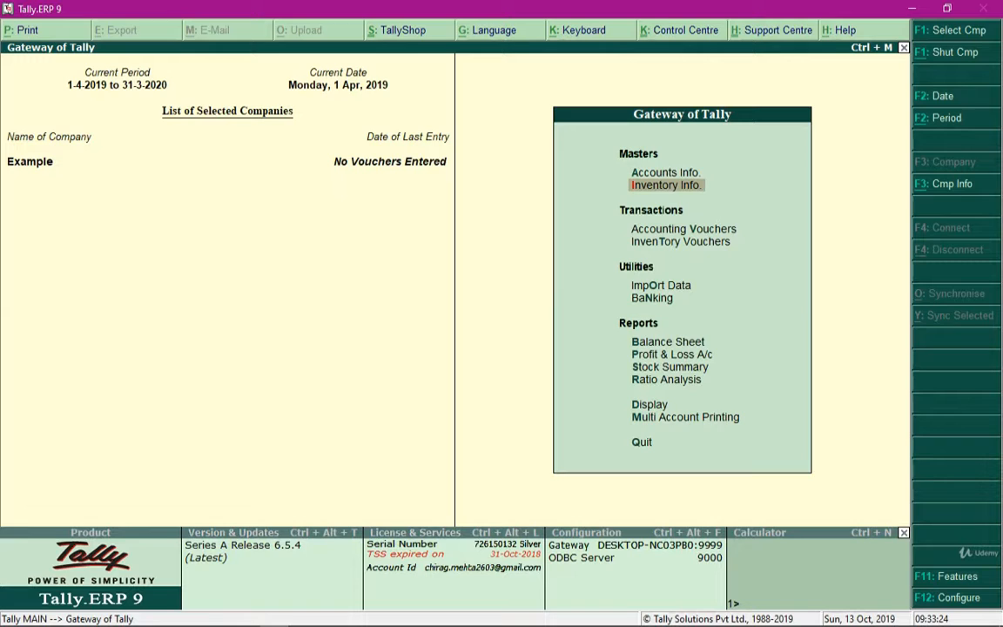
key(Return)
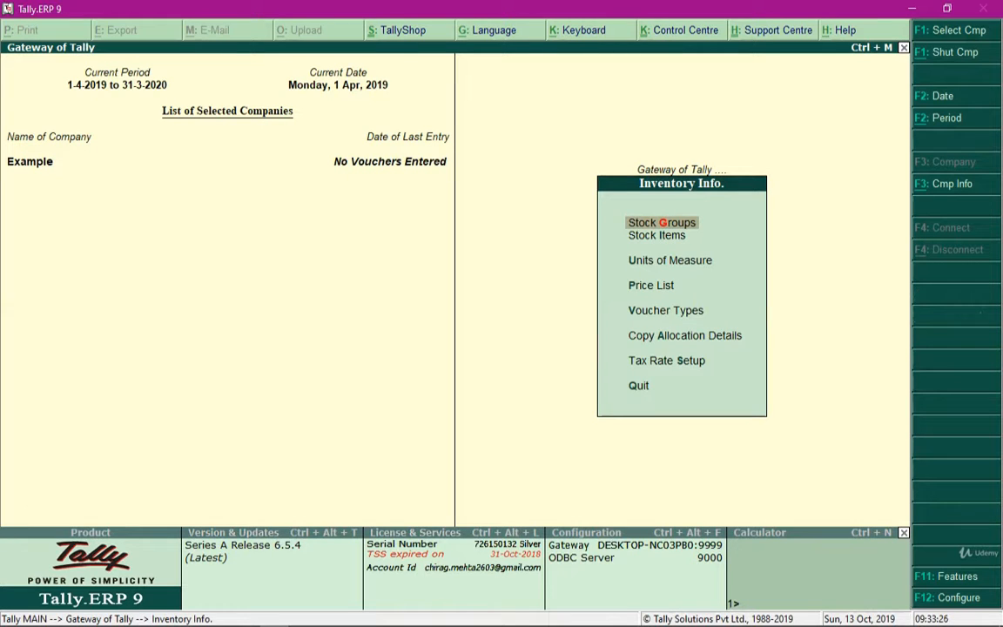
key(Down)
key(Down)
key(Down)
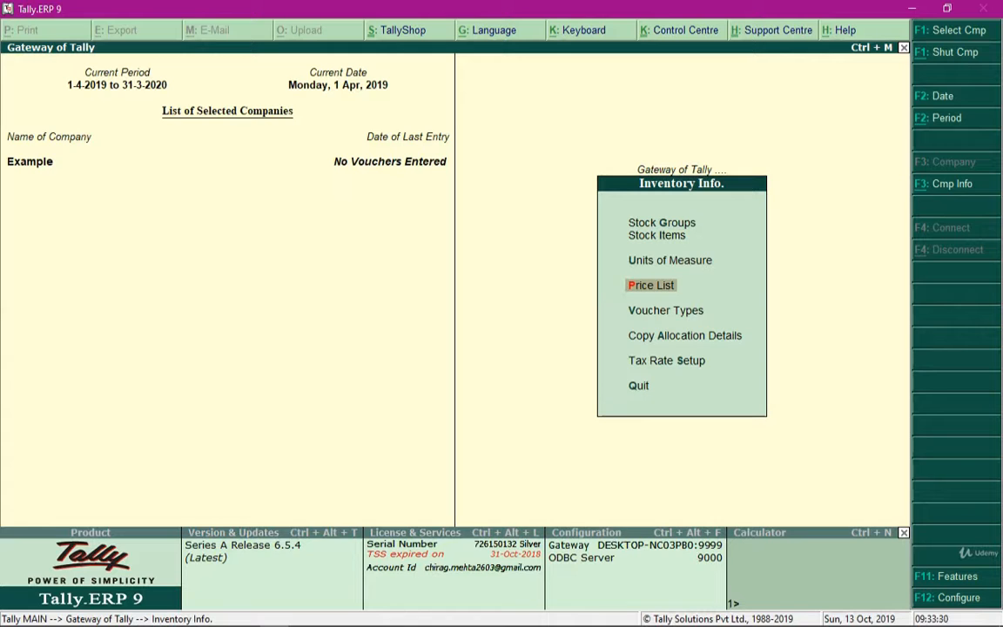
key(Return)
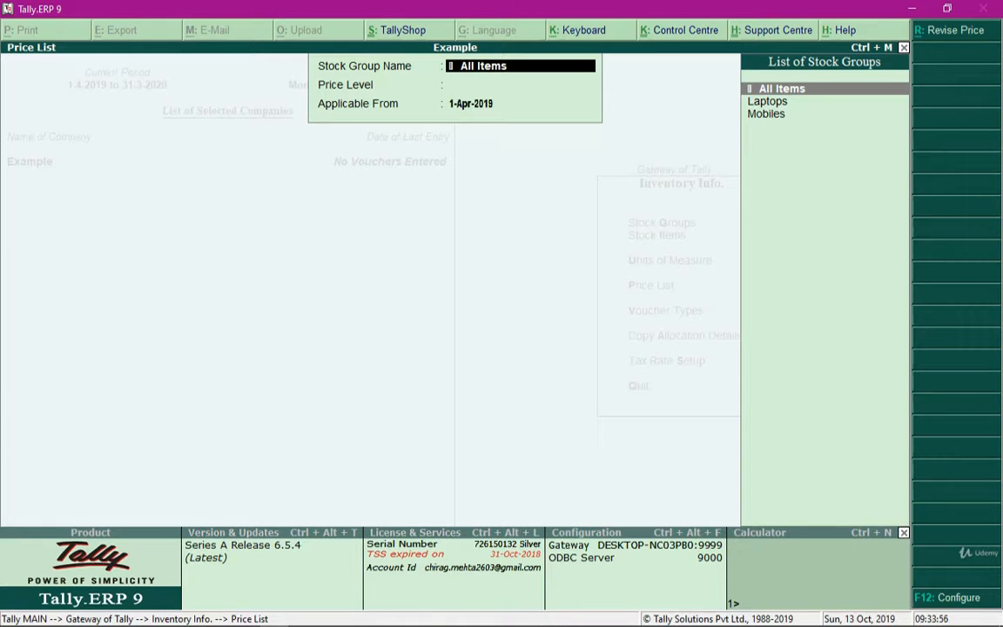
- Start a price list for All Items at the Wholesaler's PL price level, applicable from 1-Apr-2019
key(Down)
key(Down)
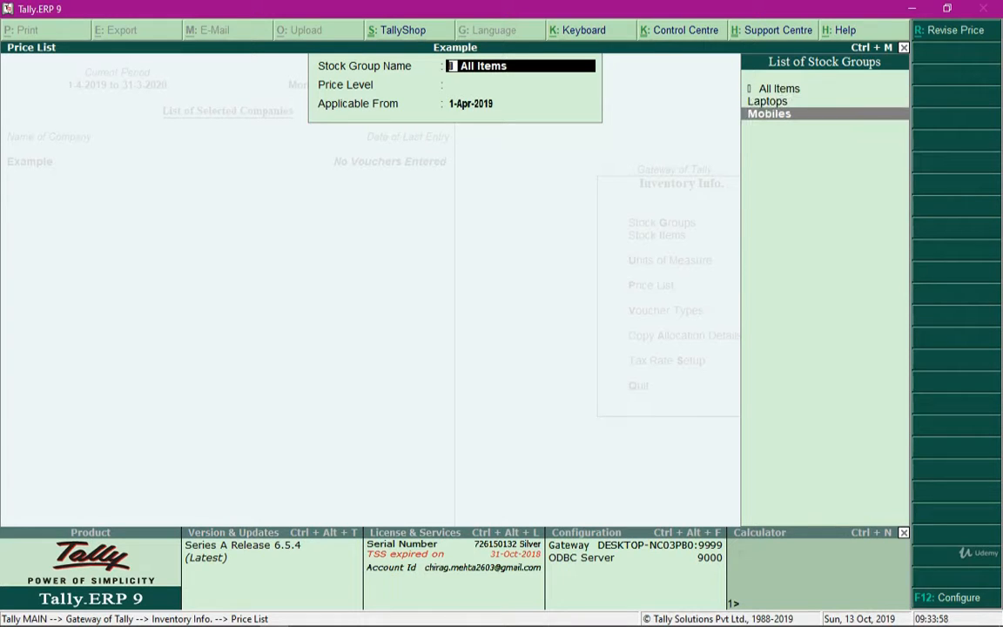
key(Up)
key(Up)
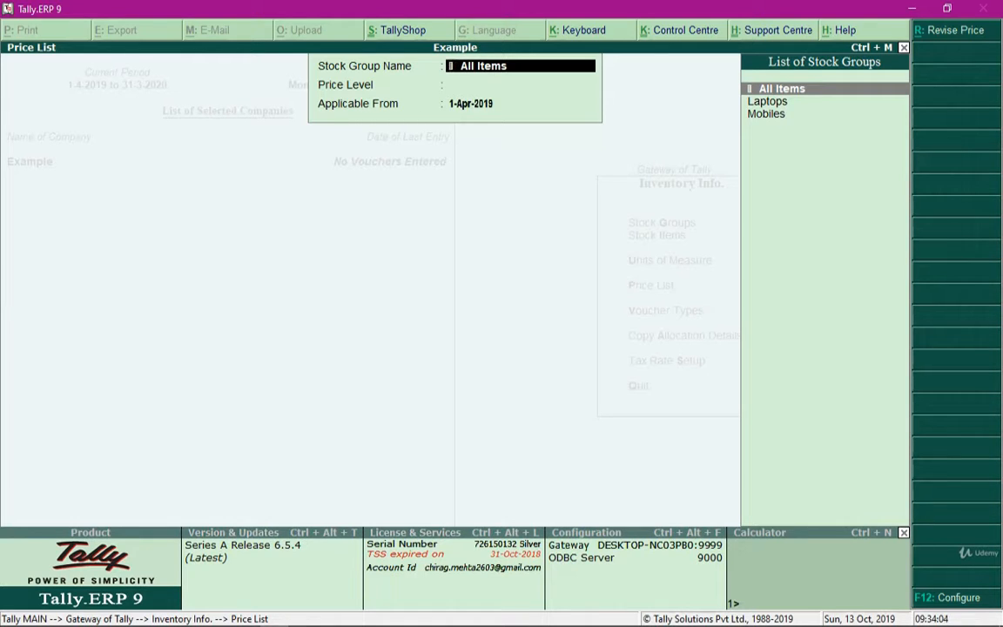
key(Return)
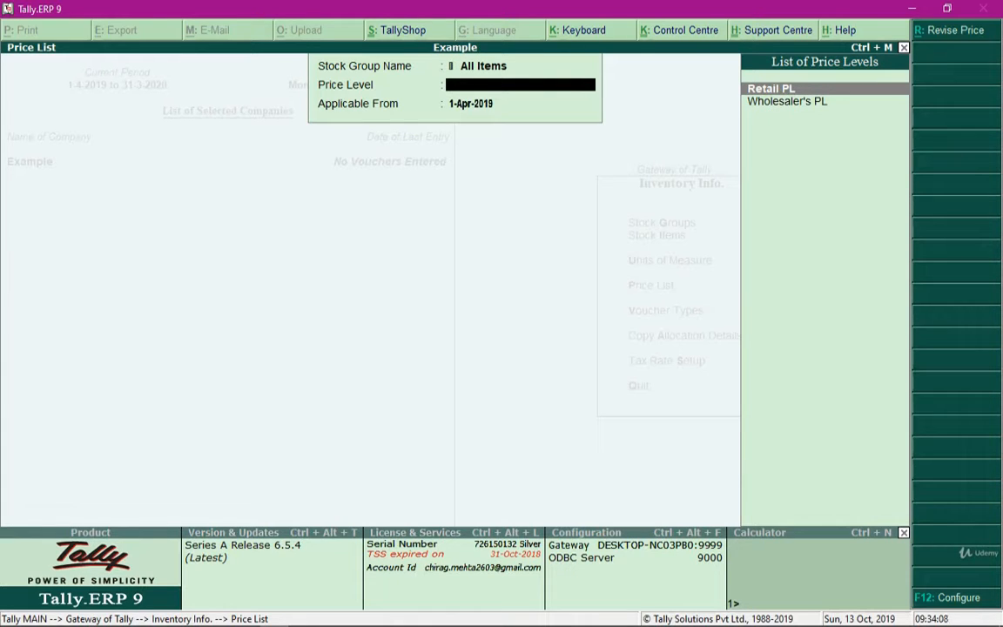
key(Down)
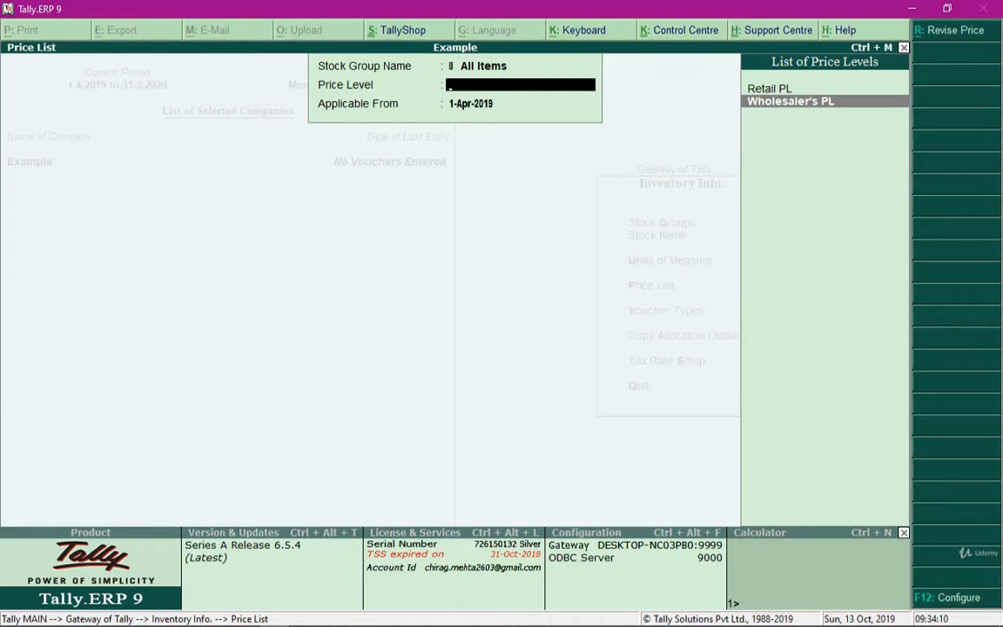
key(Up)
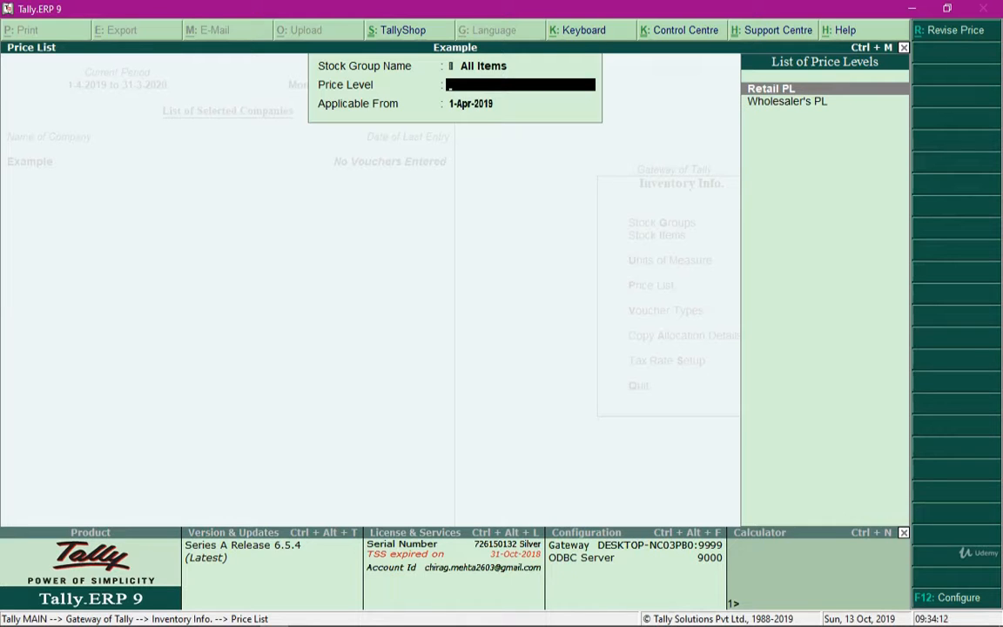
key(Down)
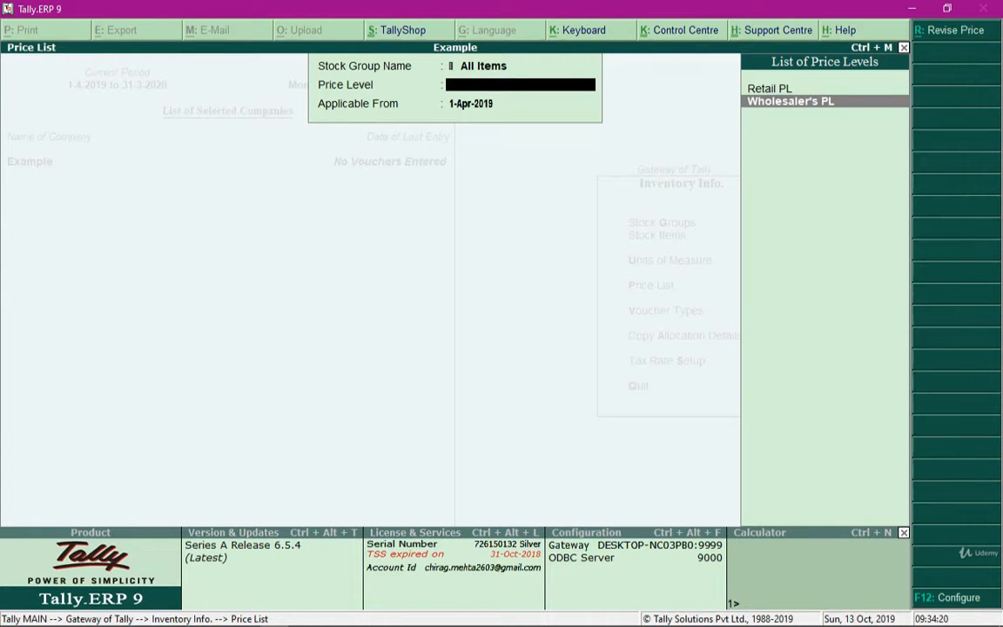
key(Return)
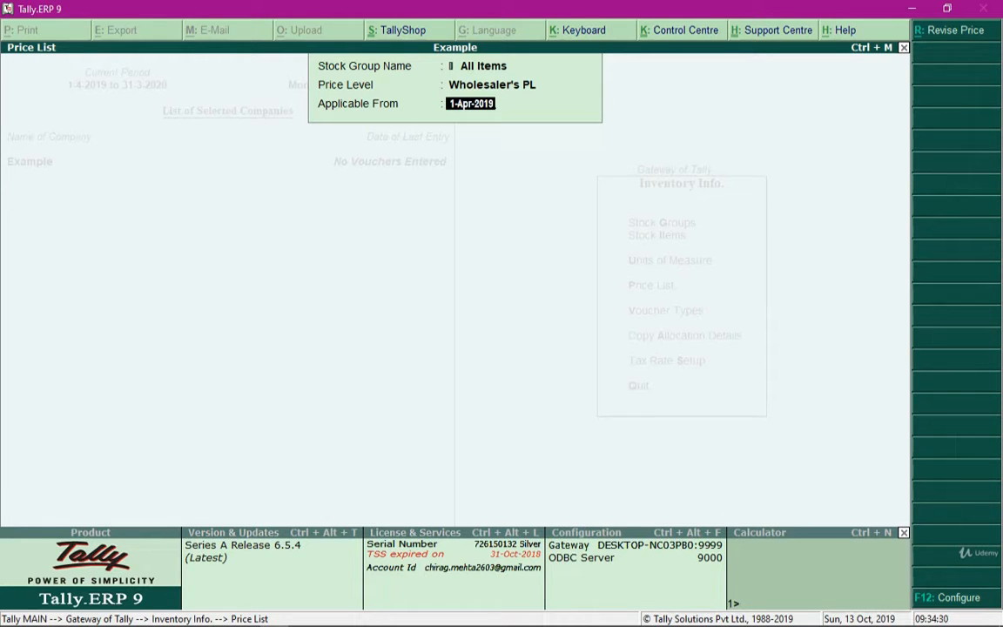
key(Return)
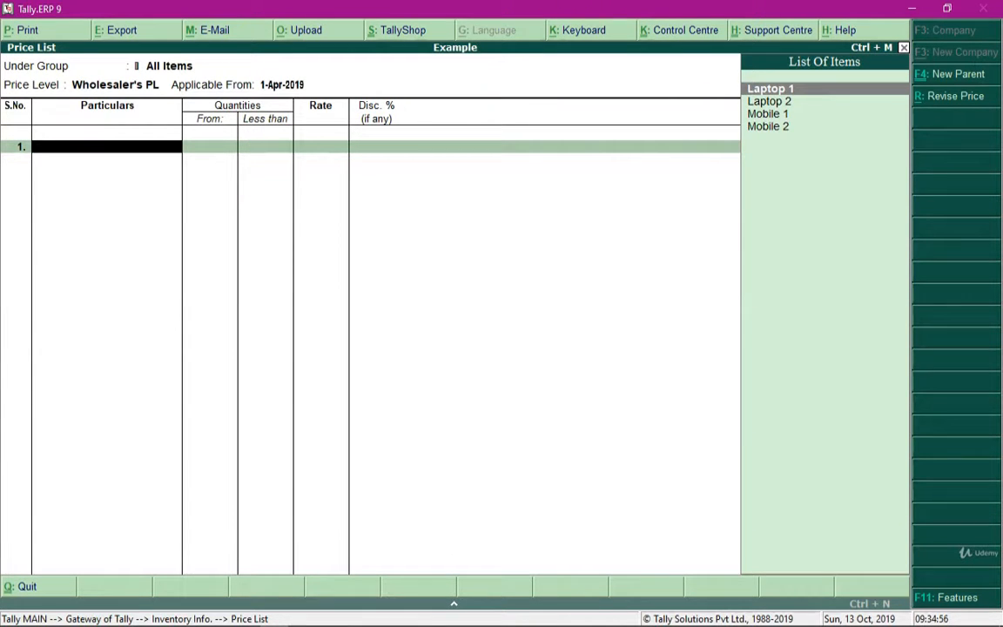
- Look through the stock items available for the wholesaler's price list
key(Down)
key(Down)
key(Down)
key(Up)
key(Up)
key(Up)
key(Down)
key(Down)
key(Down)
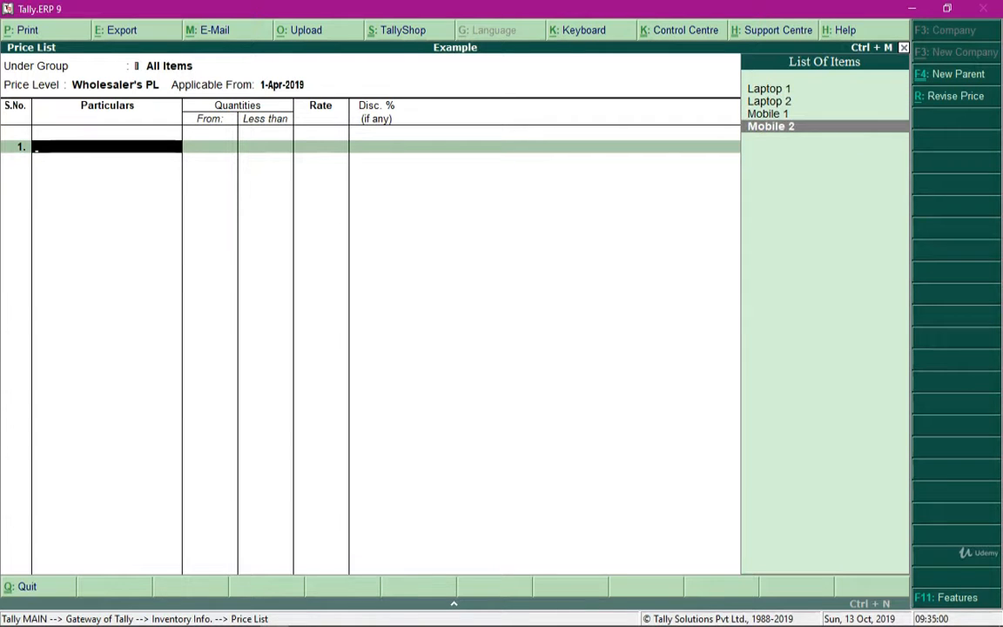
key(Up)
key(Up)
key(Up)
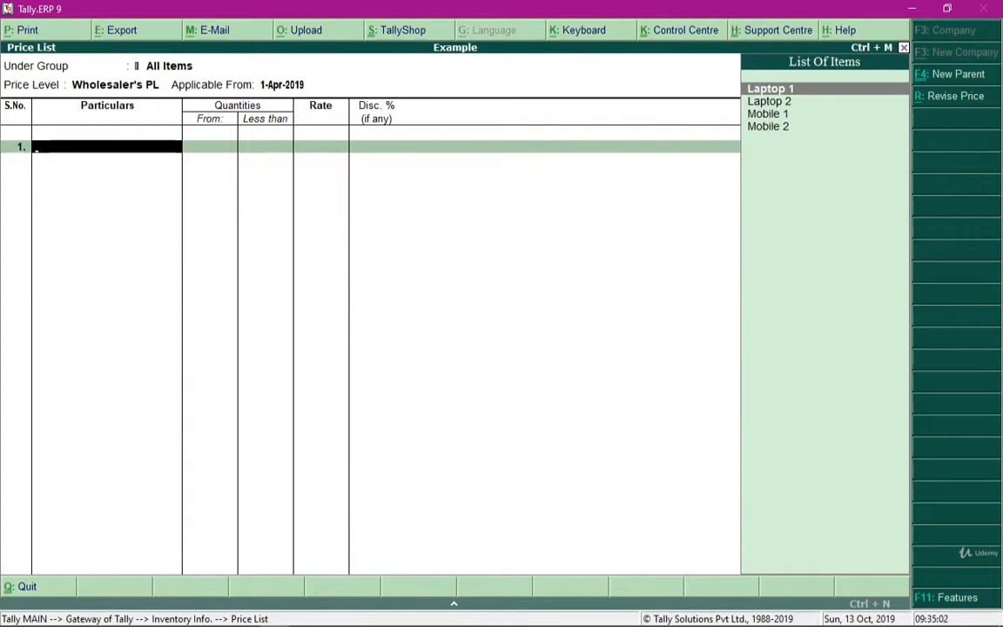
key(Down)
key(Down)
key(Down)
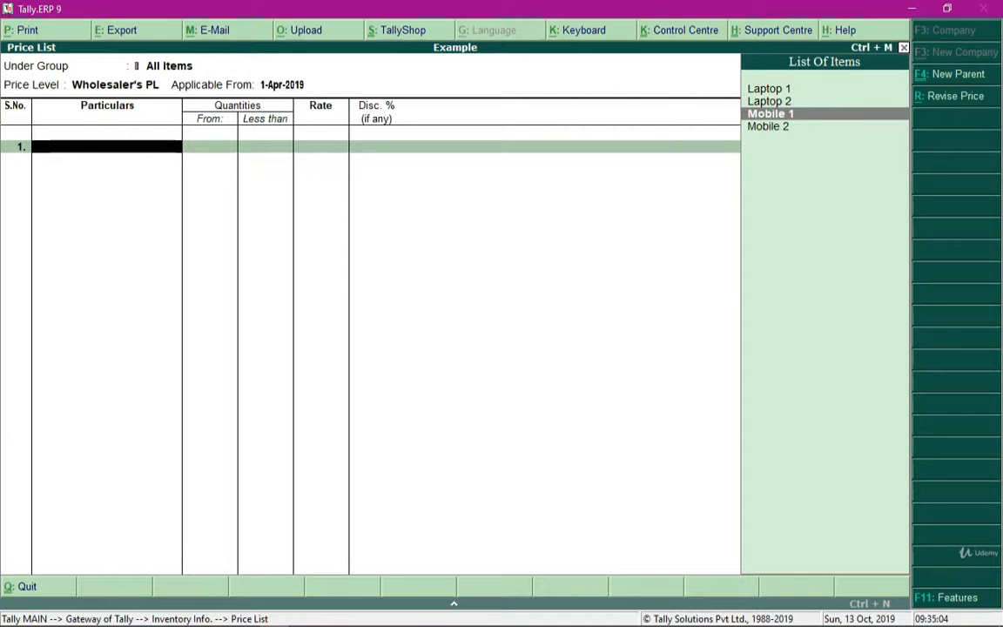
- Add Laptop 1 with a rate of 20,000 for quantities less than 15 units and no discount
key(Up)
key(Up)
key(Up)
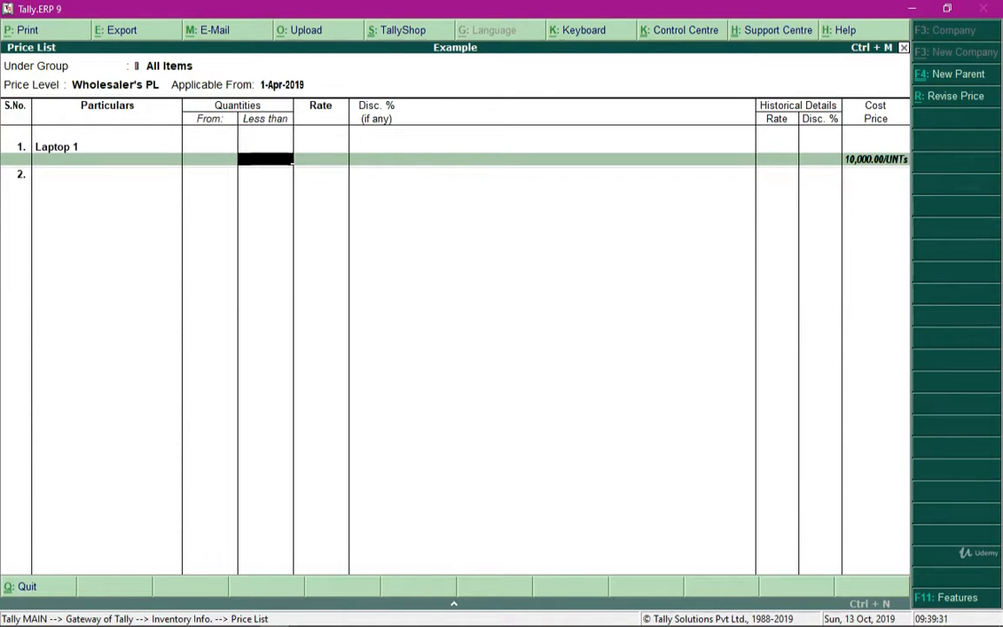
text(15)
key(Return)
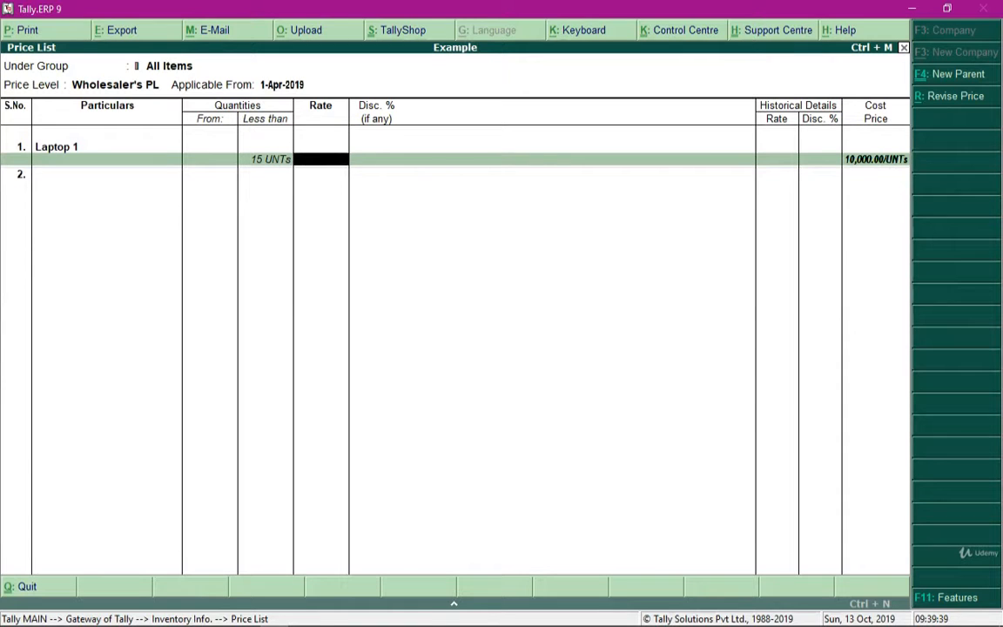
text(20000)
key(Return)
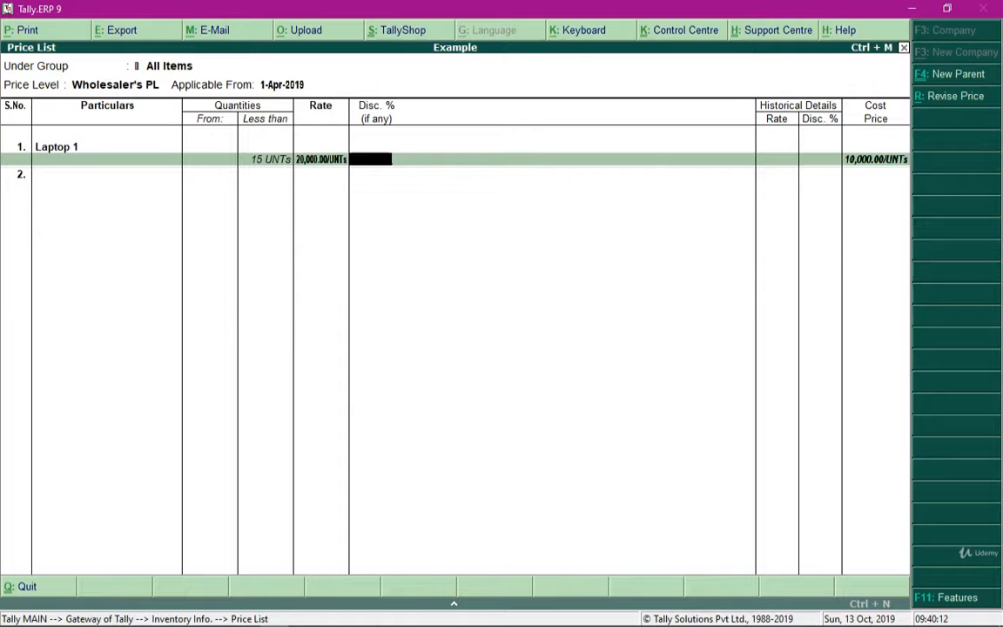
key(Return)
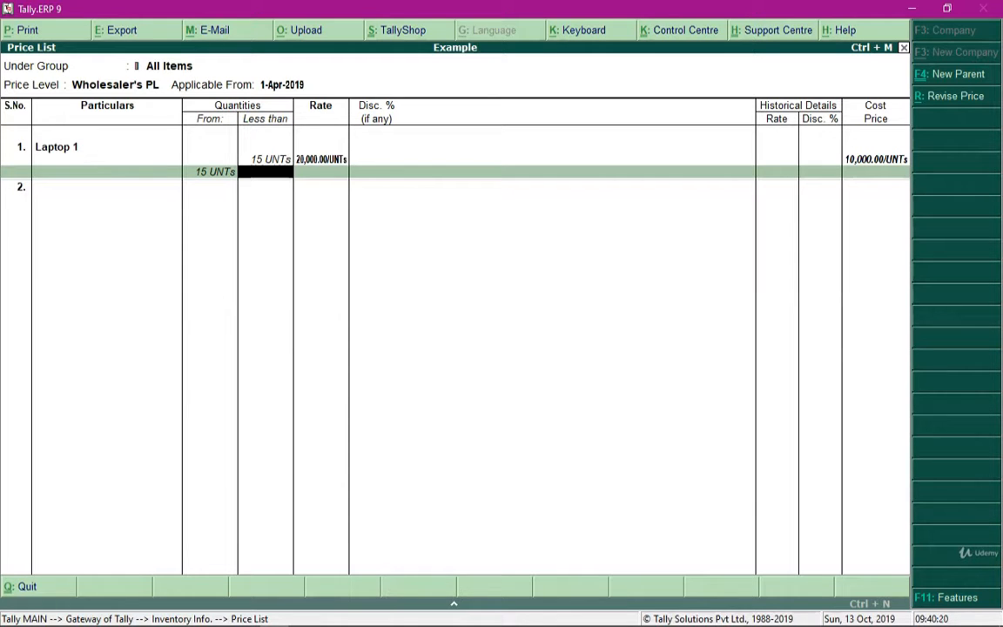
- Price Laptop 1 at 18,000 with a 1% discount for quantities from 15 to less than 25 units
text(25)
key(Return)
text(18)
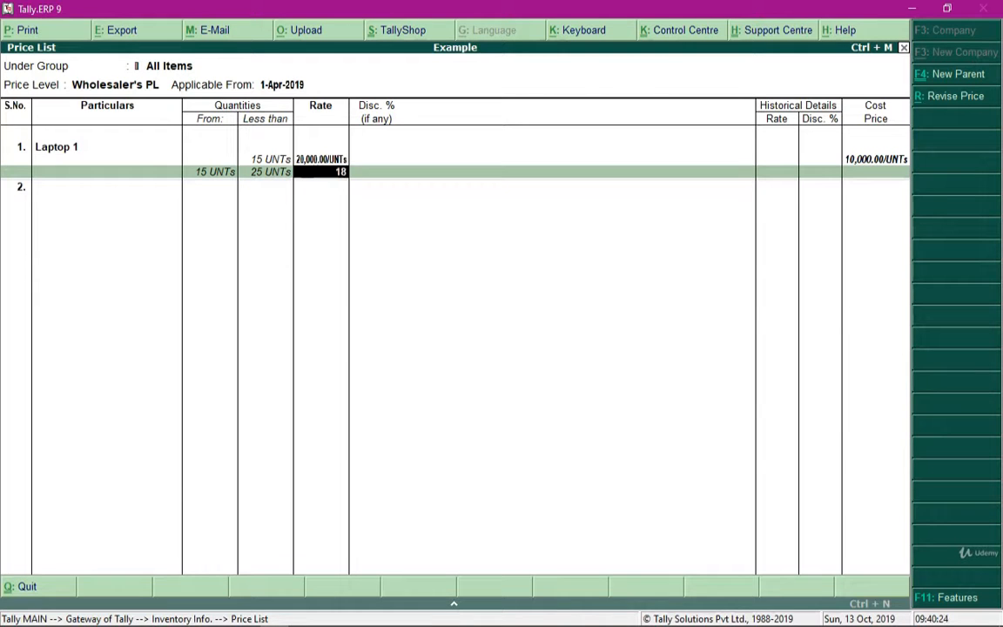
text(000)
key(Return)
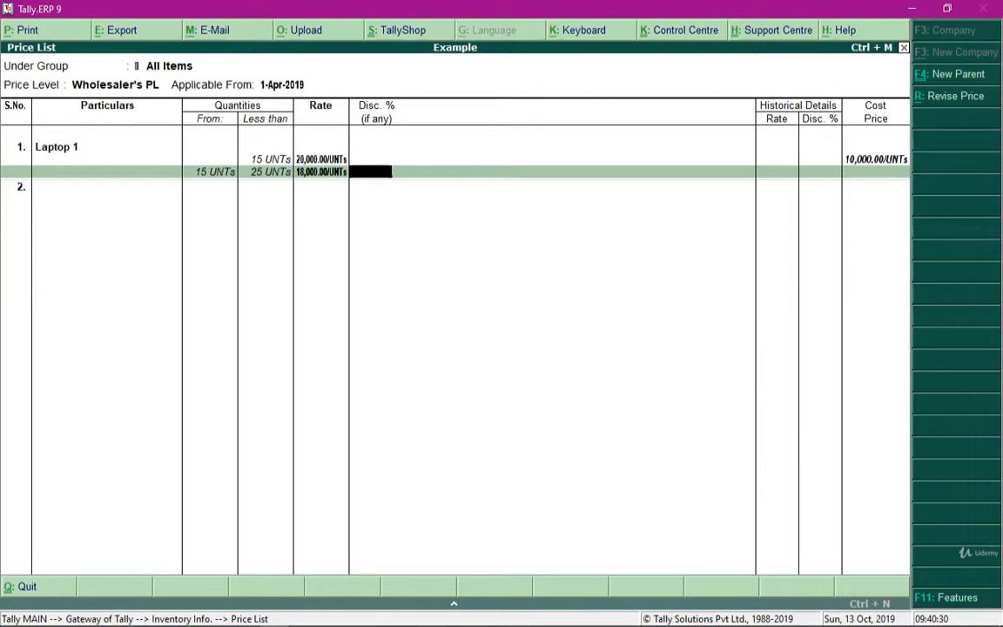
text(1)
key(Return)
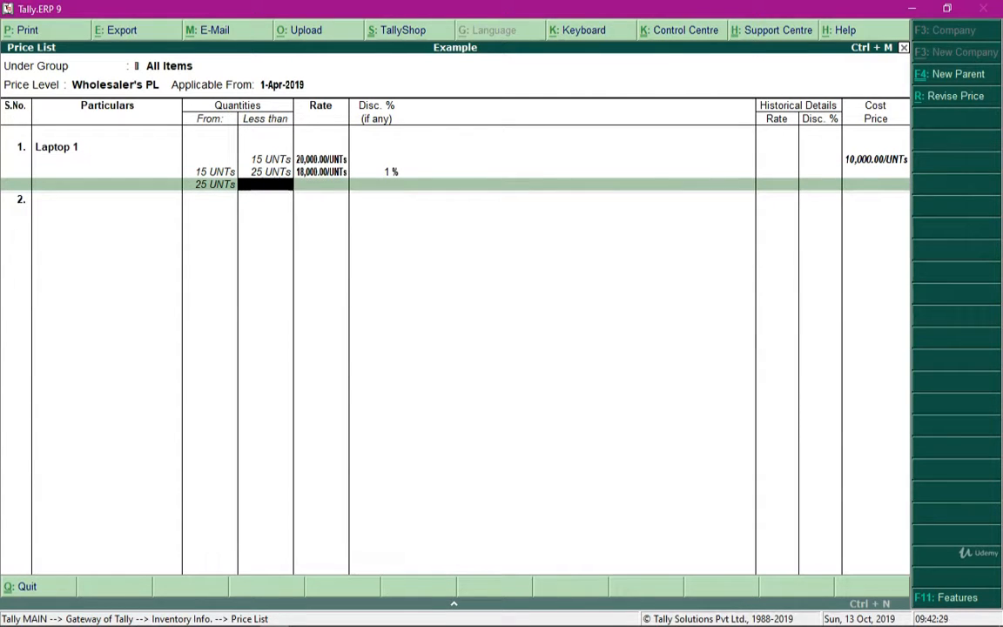
- Price Laptop 1 at 16,000 with a 2% discount for 25 units or more, leaving the upper limit blank
key(Return)
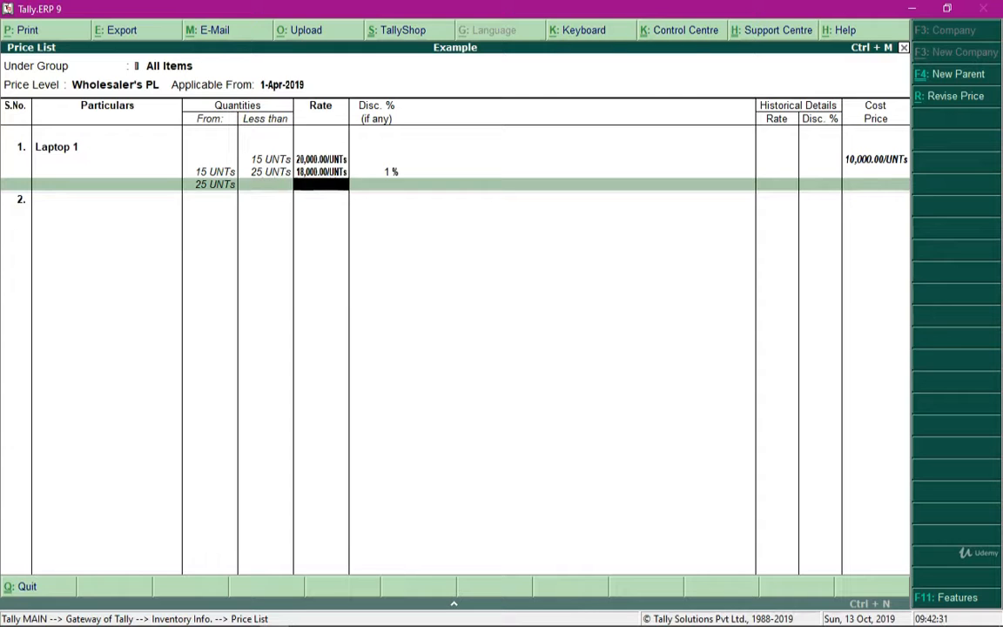
text(16000)
key(Return)
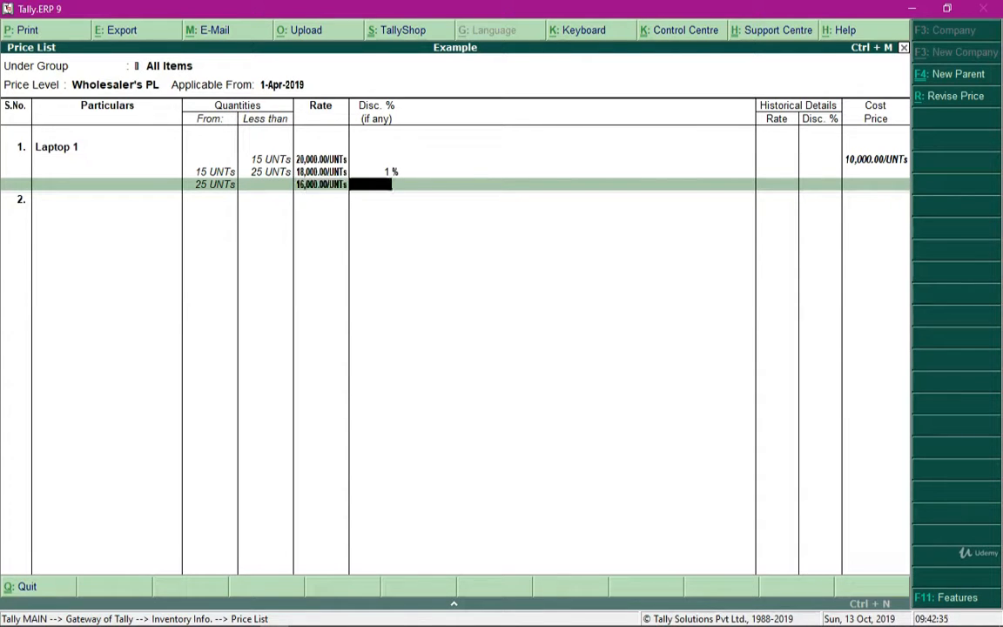
text(2)
key(Return)
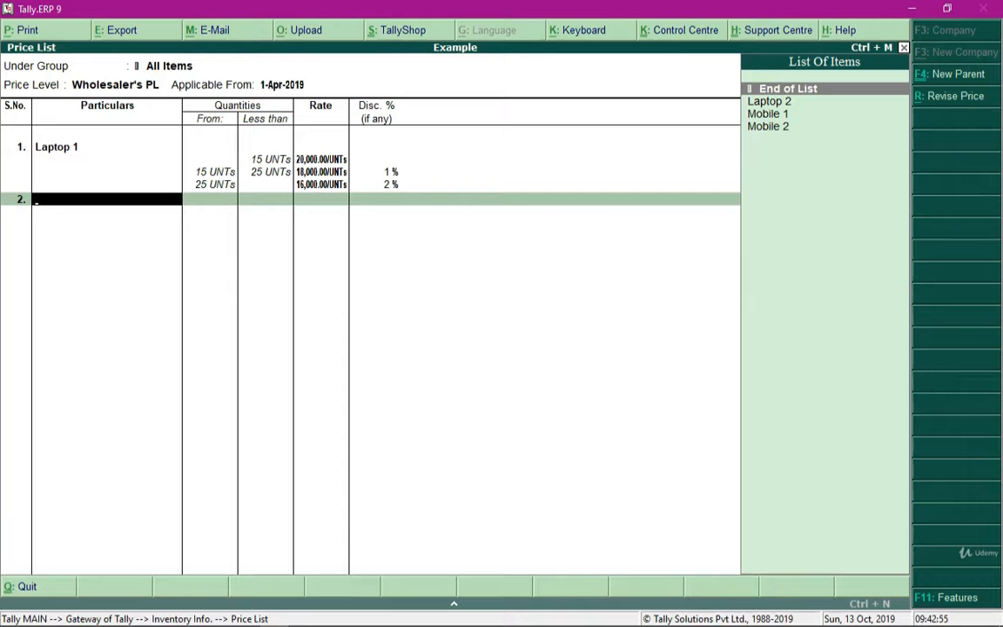
- Add Laptop 2 with a rate of 15,000 for quantities less than 15 units and no discount
key(Down)
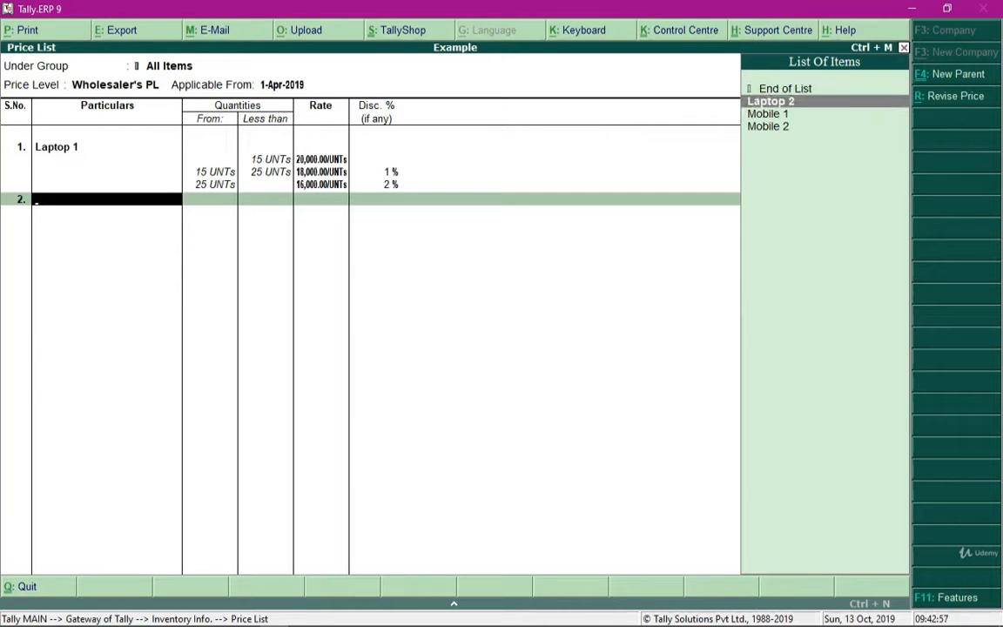
key(Return)
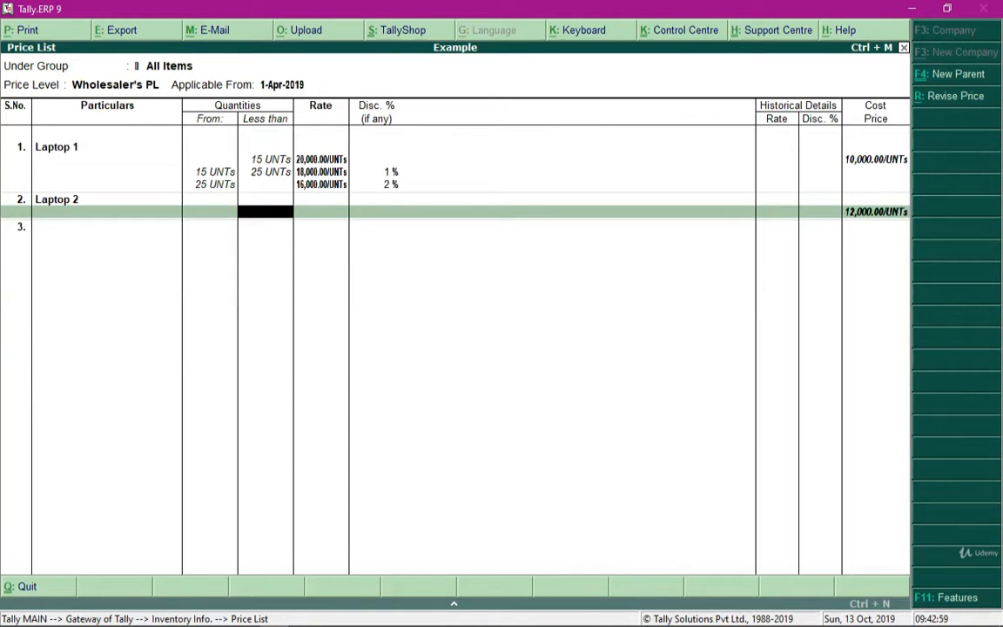
text(15)
key(Return)
text(1)
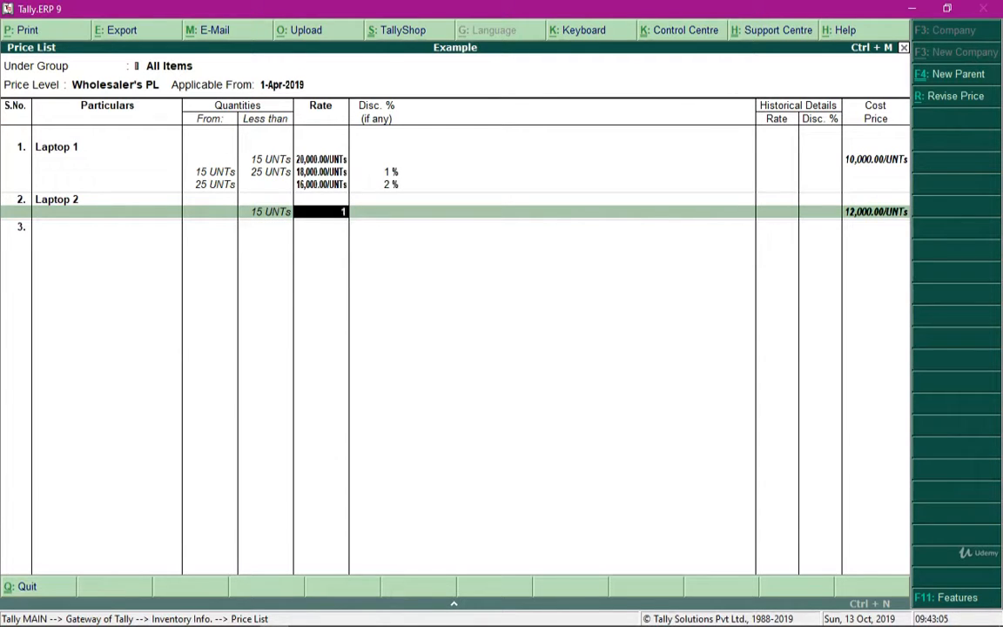
text(5,000)
key(Return)
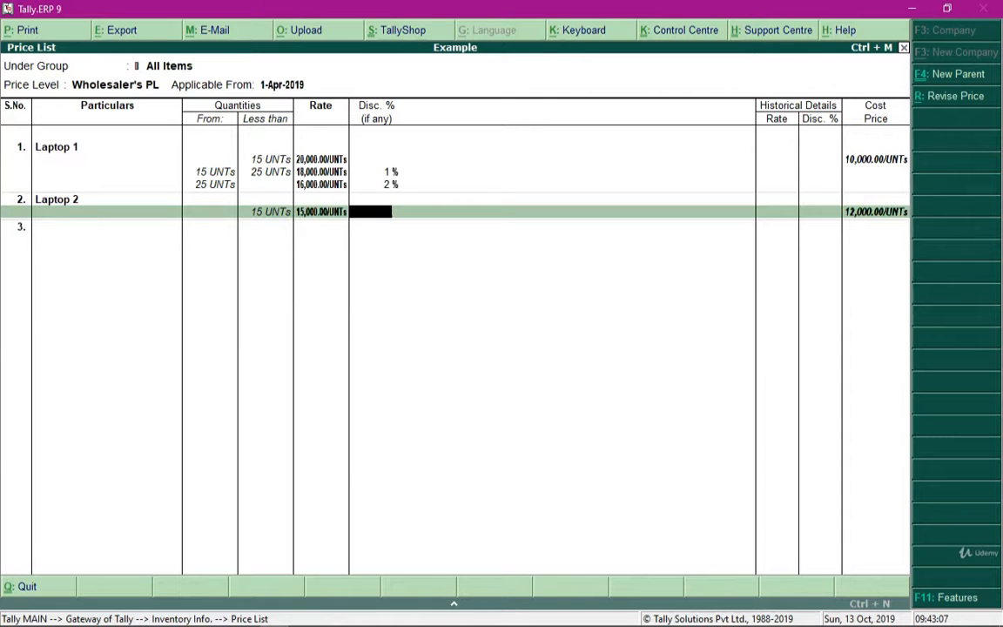
key(Return)
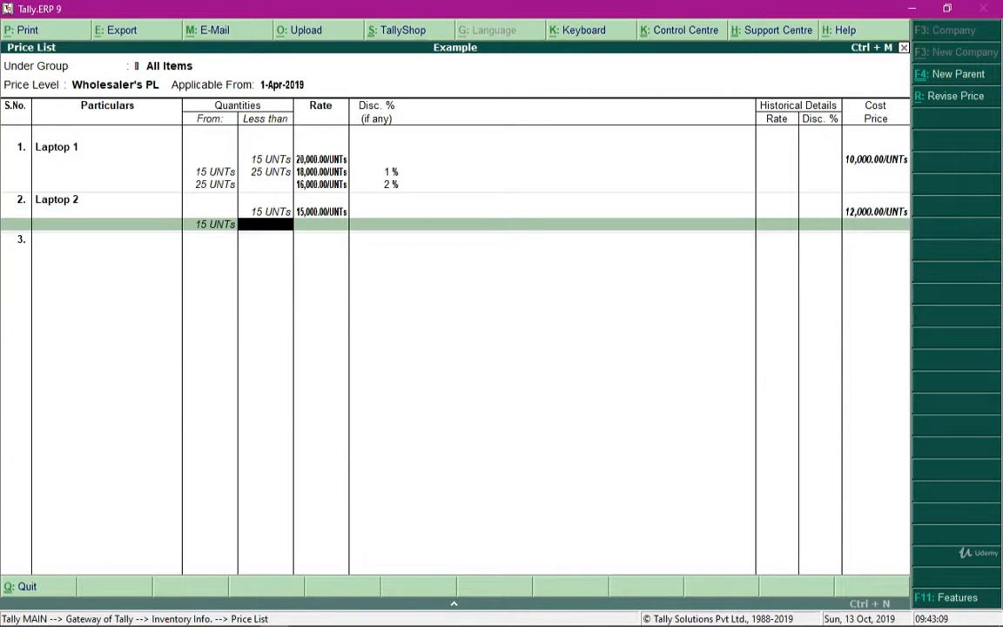
- Price Laptop 2 at 13,000 with a 1% discount for 15 units or more, leaving the upper limit blank
key(Return)
text(1)
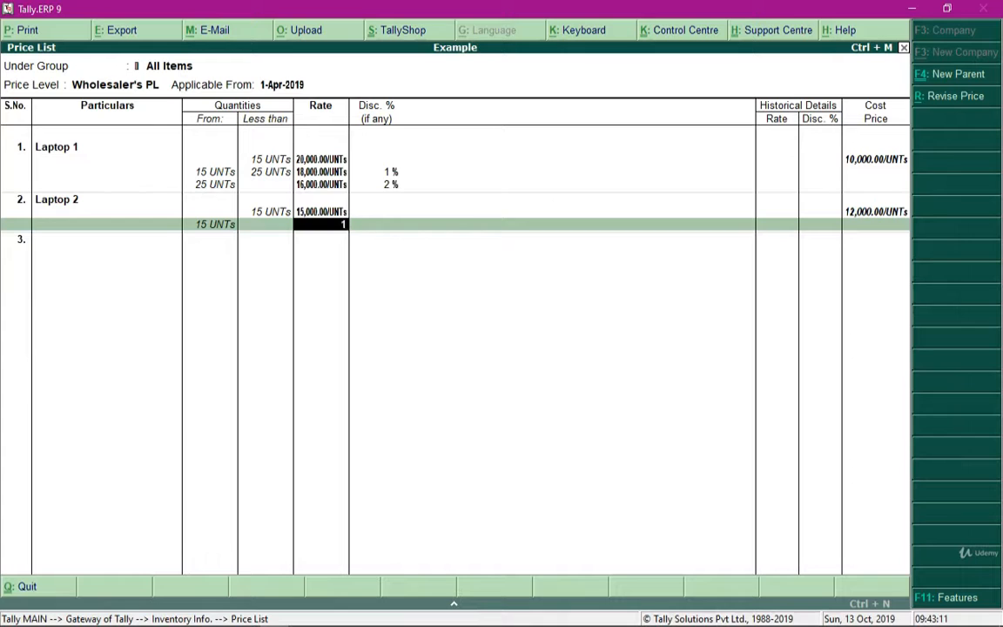
text(3,000)
key(Return)
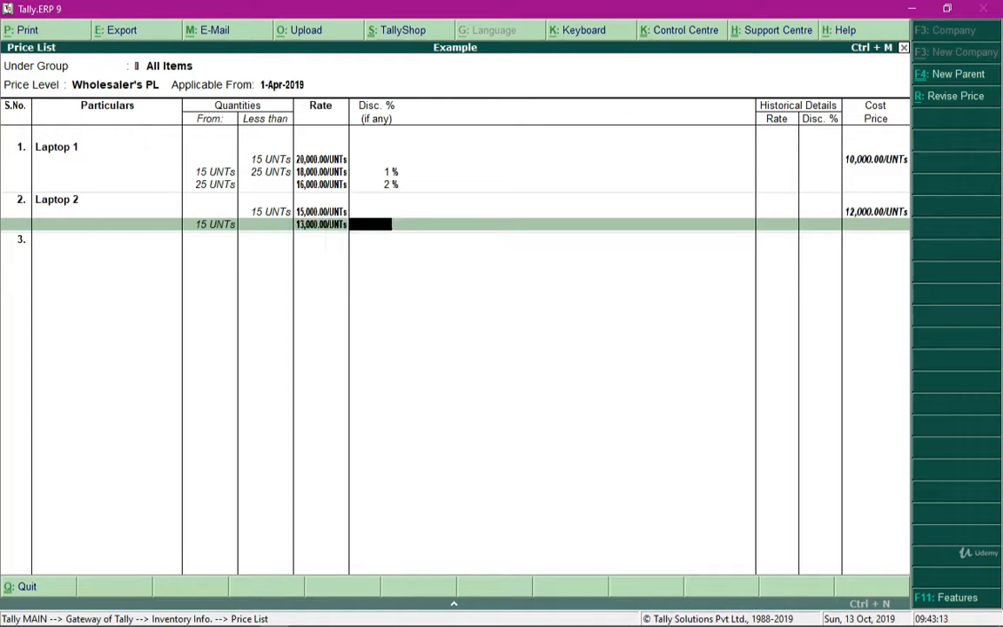
text(1)
key(Return)
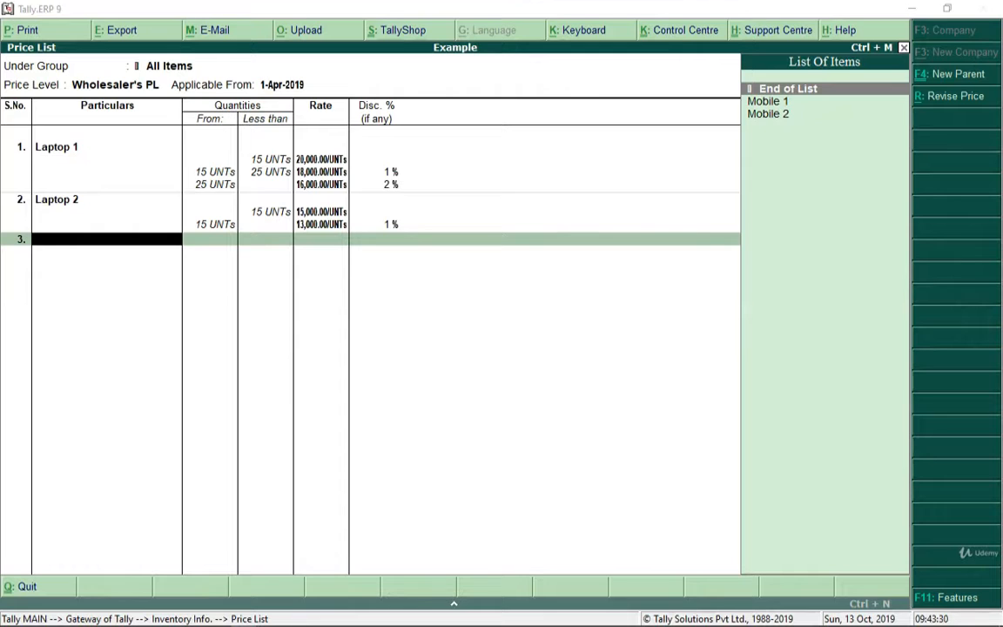
- Add Mobile 1 with a rate of 6,000 for quantities less than 25 units and no discount
key(Down)
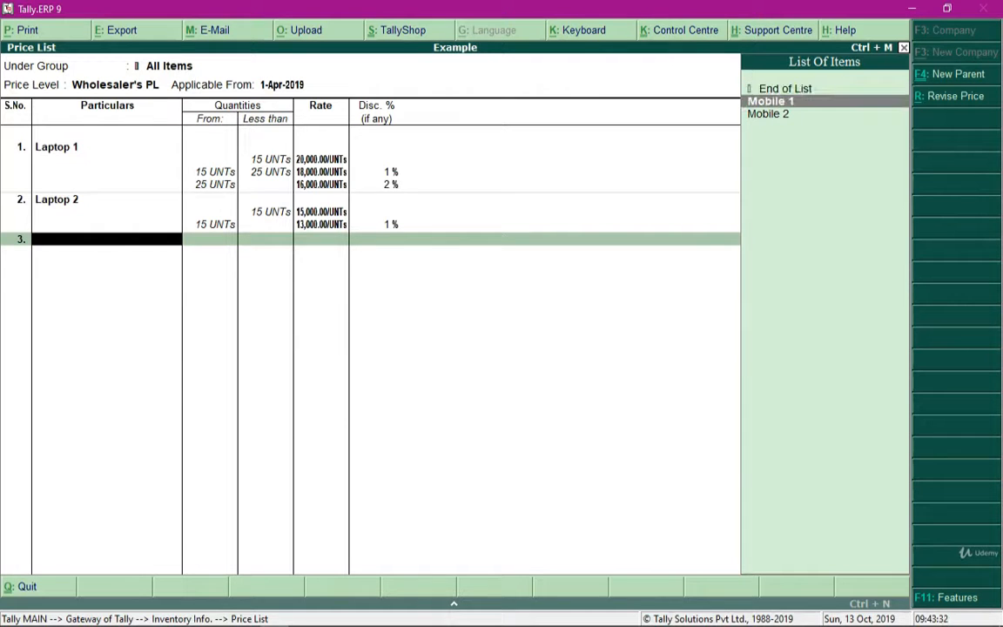
key(Return)
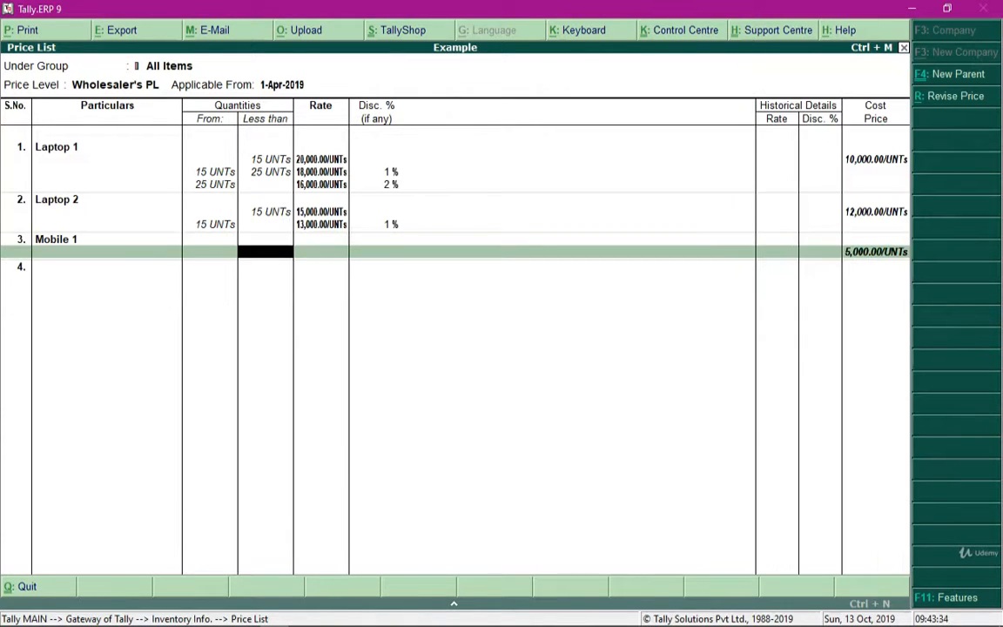
text(25)
key(Return)
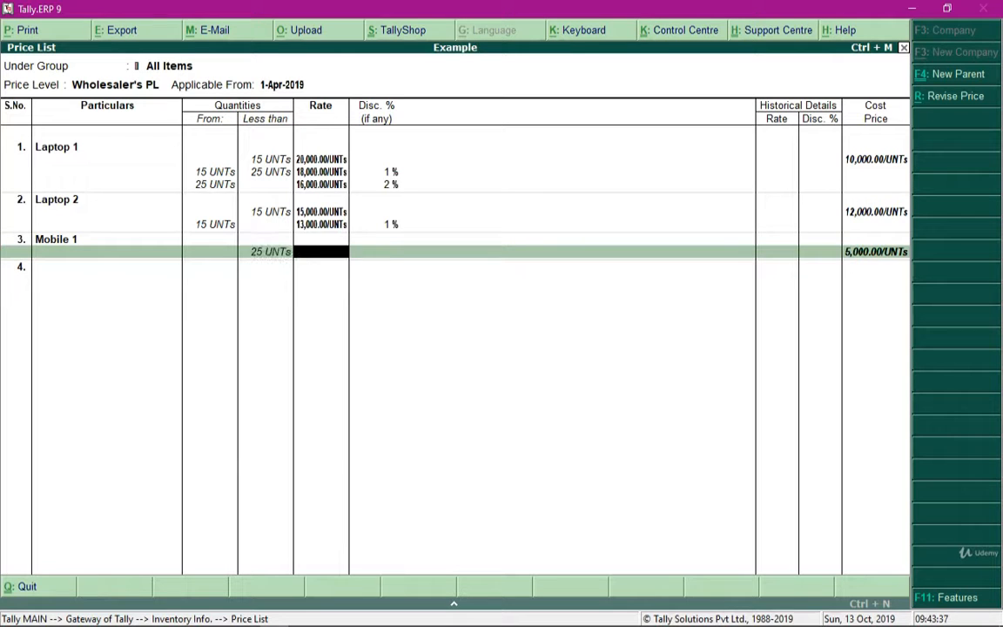
text(6000)
key(Return)
- Price Mobile 1 at 5,000 with a 2% discount for 25 units or more, leaving the upper limit blank
key(Return)
key(Return)
text(5000)
- Price Mobile 2 at 3,500 for quantities less than 30 units with no discount
key(Return)
text(2)
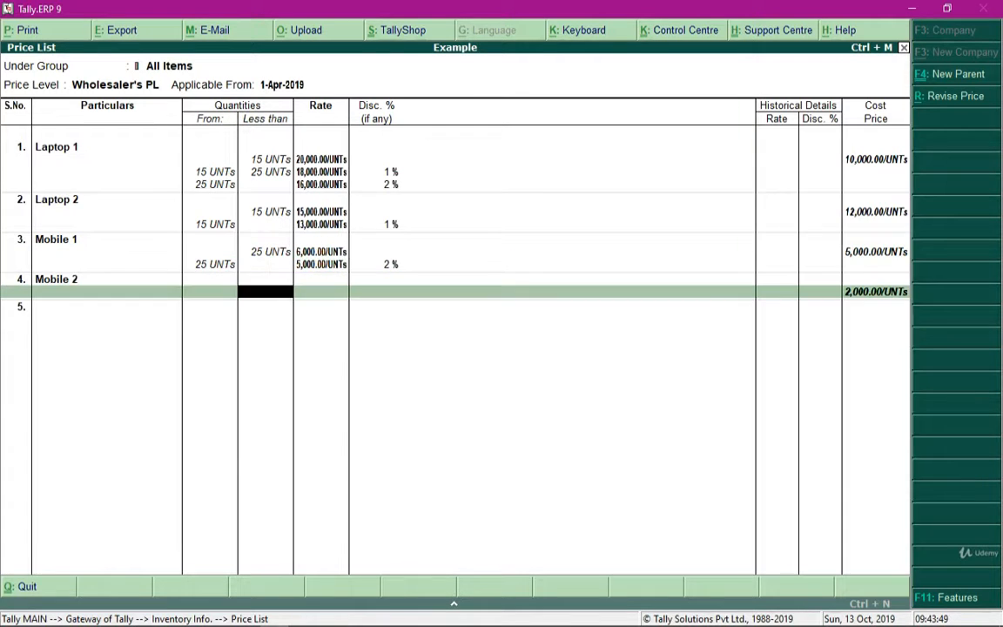
text(30)
key(Return)
text(3)
text(500)
- Price Mobile 2 at 2,500 with a 2% discount for 30 units or more, and save the wholesaler's price list
key(Return)
key(Return)
key(Return)
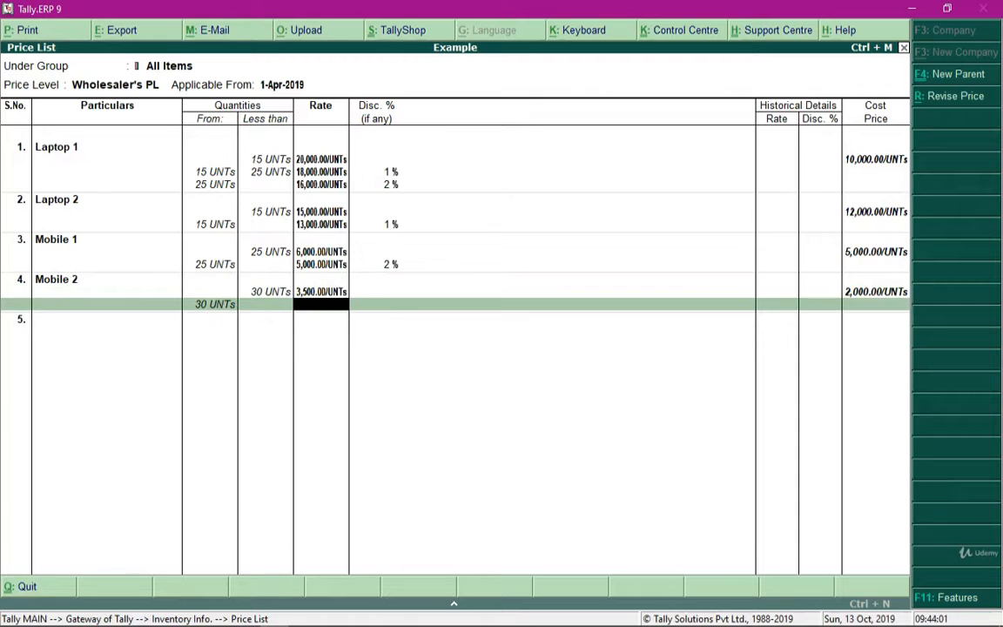
text(2500)
key(Return)
text(2)
key(Return)
key(Return)
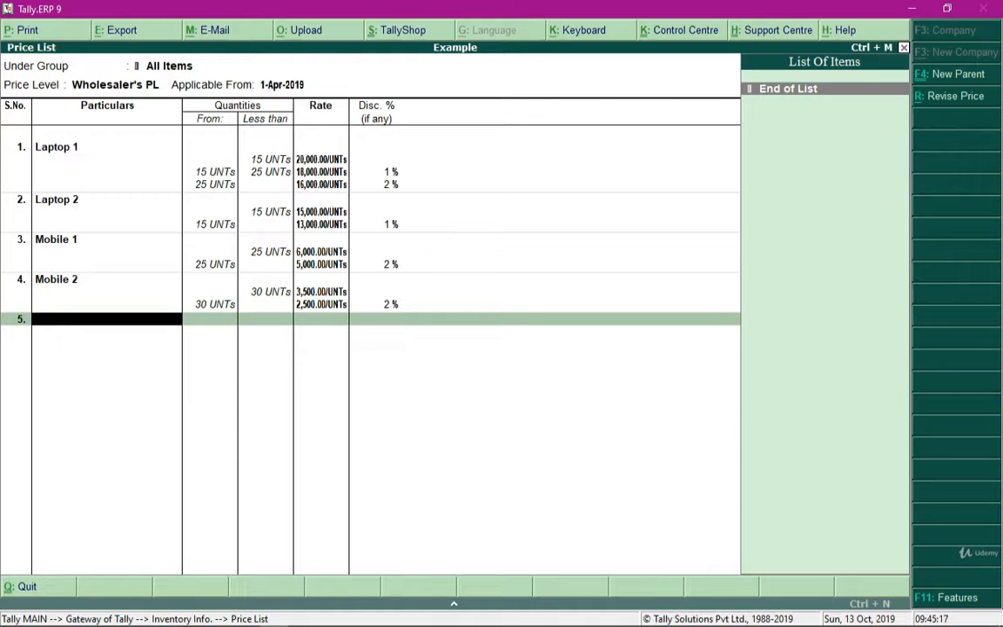
key(ctrl+a)
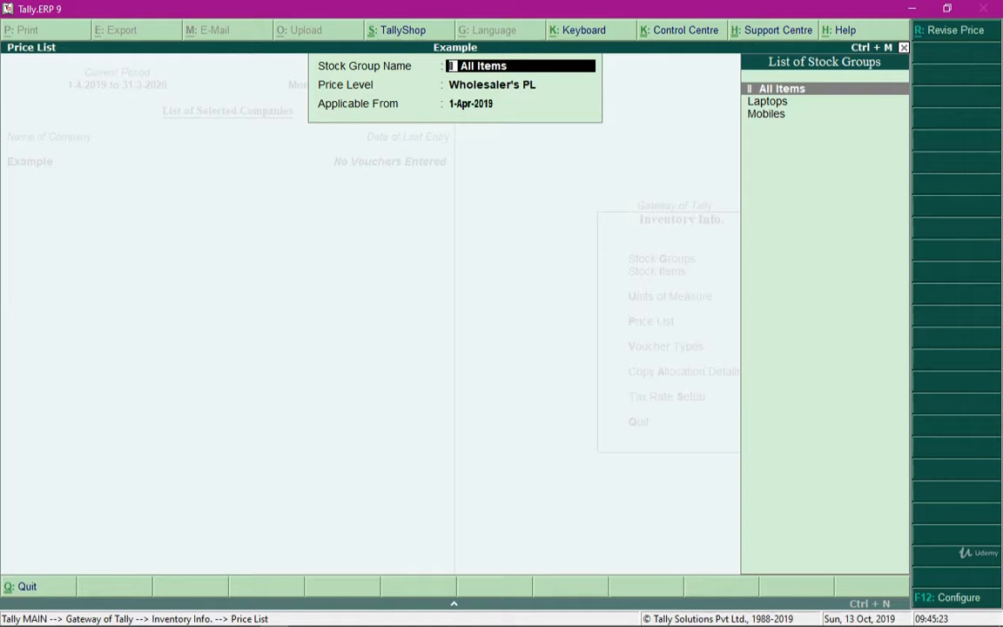
- Open the Retail PL price list for all items, applicable from 1-Apr-2019
key(Return)
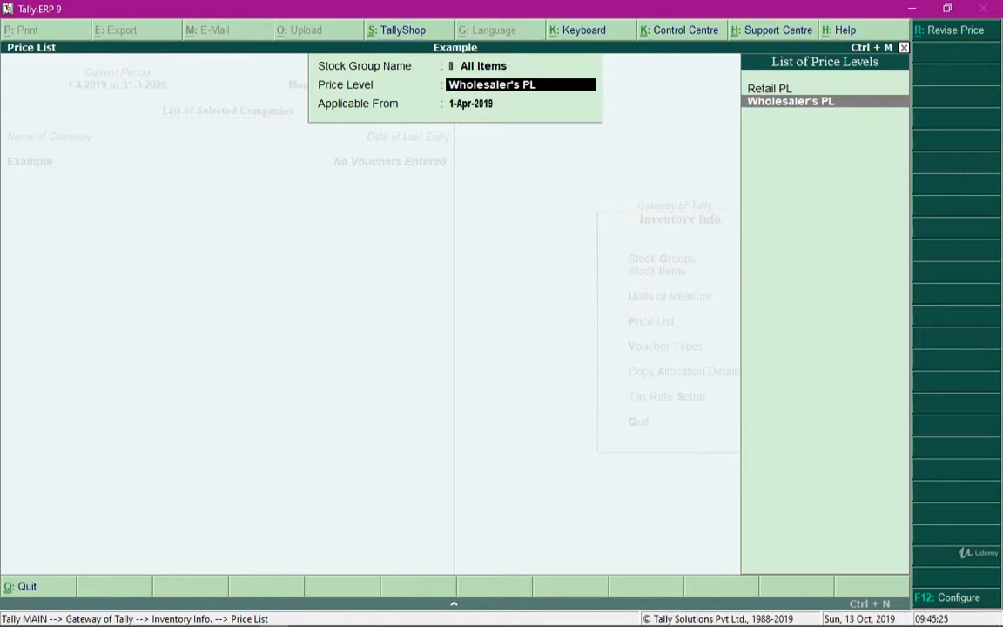
key(Up)
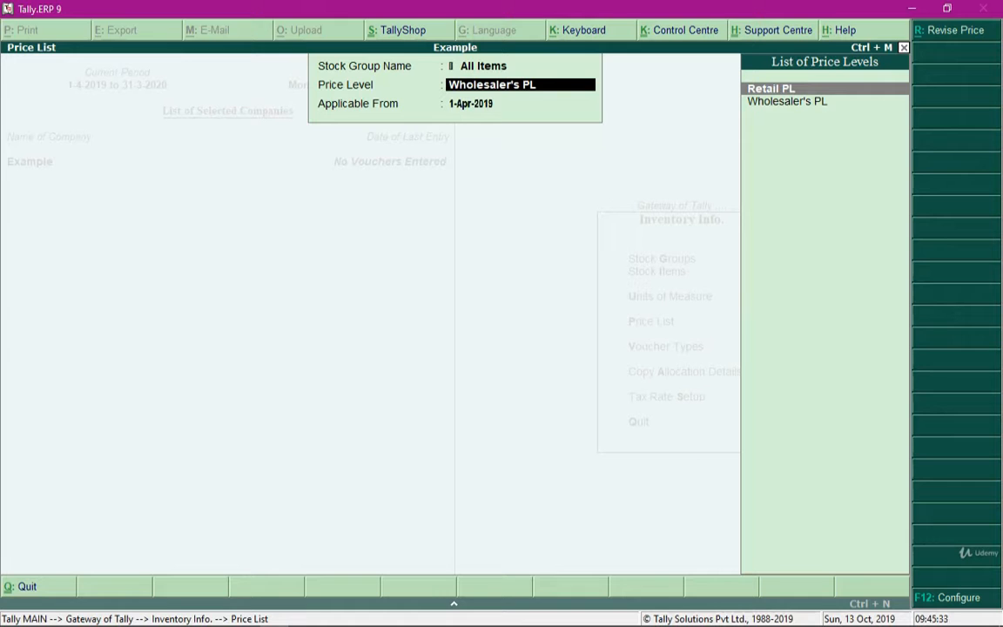
key(Return)
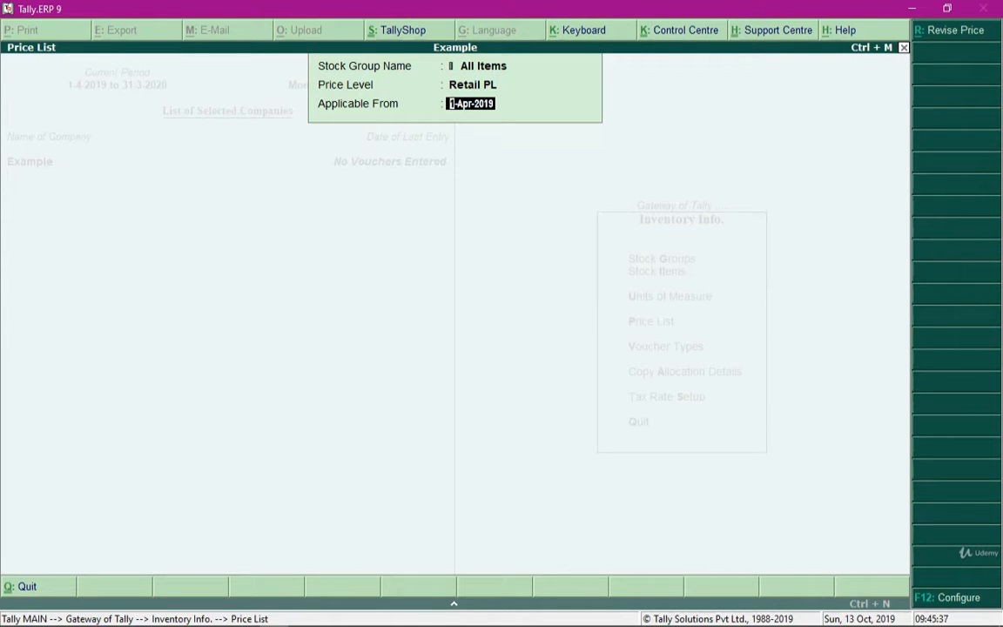
key(Return)
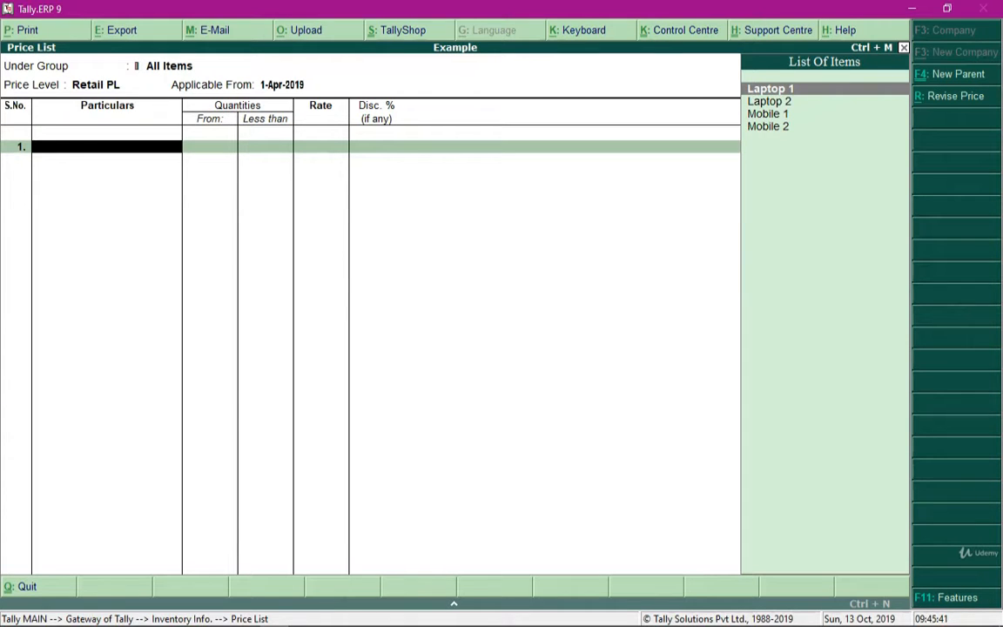
- Add Laptop 1 to the retail list at 24,000 for quantities less than 25 units with no discount
key(Return)
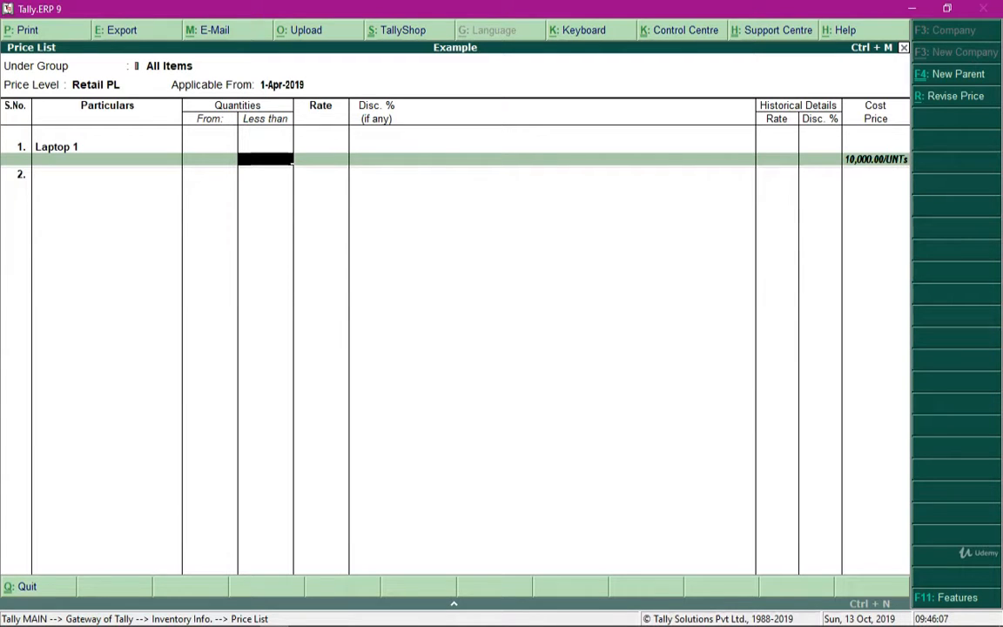
text(25)
key(Return)
text(24)
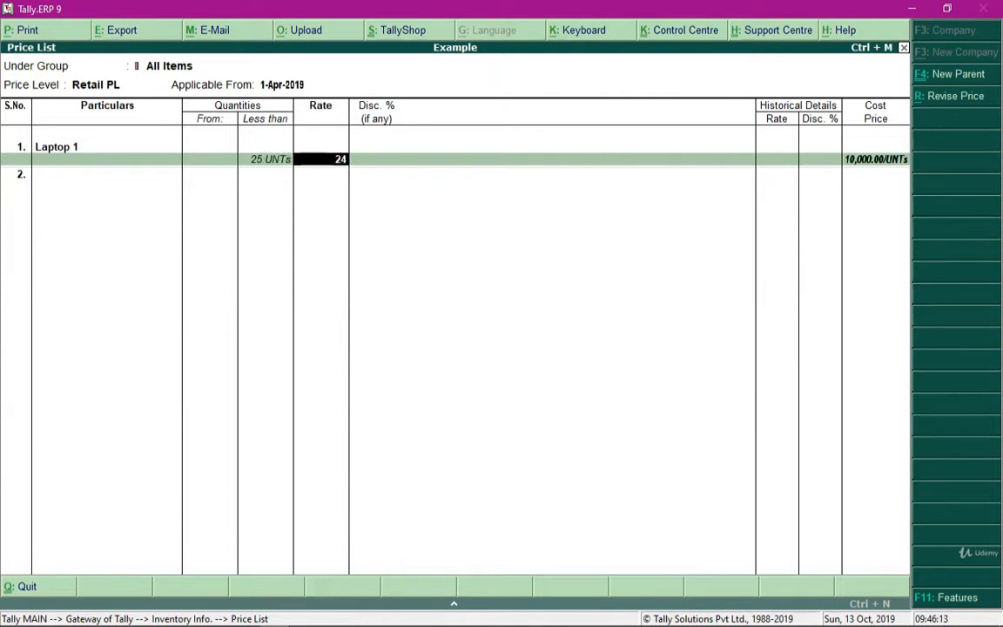
text(,000)
key(Return)
key(Return)
- Set Laptop 1's retail rate to 20,000 for 25 units or more with no discount
key(Return)
text(20000)
- Add Laptop 2 to the retail list at 20,000 for quantities less than 25 units with no discount
key(Return)
key(Return)
- Set Laptop 2's retail rate to 18,500 with a 1% discount for 25 units or more
key(Return)
text(25 UNTs)
key(Return)
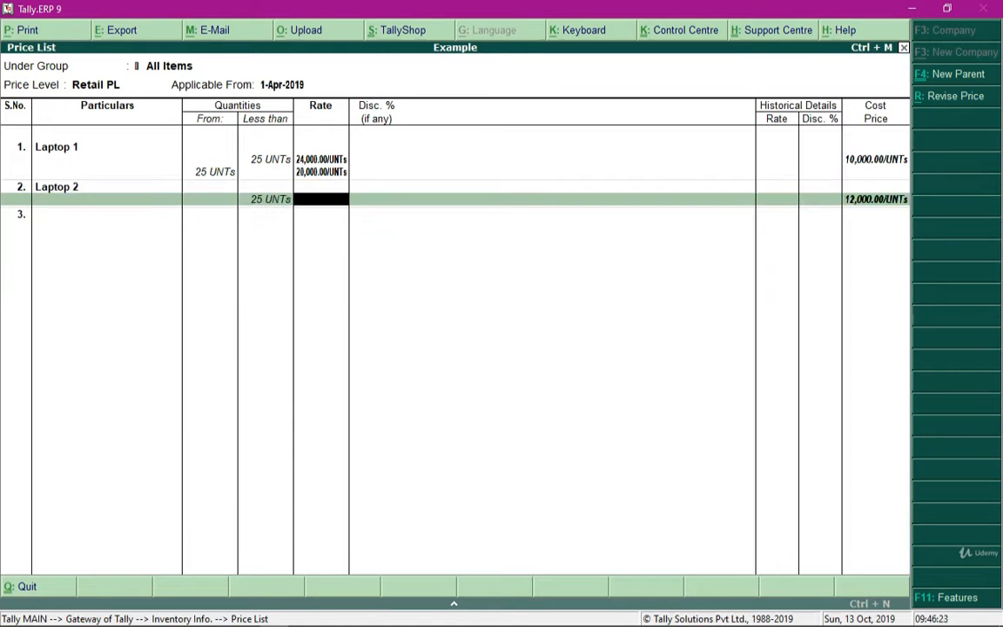
text(20000)
key(Return)
key(Return)
key(Return)
text(18500)
- Add Mobile 1 to the retail list at 7,999 for quantities less than 40 units with no discount
key(Return)
text(1)
key(Return)
key(Return)
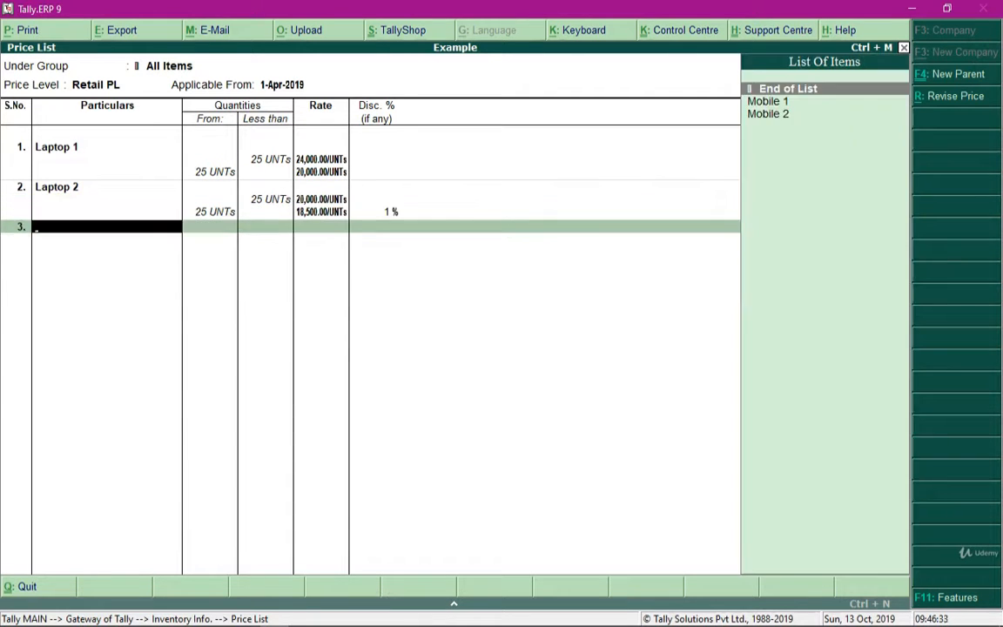
key(Down)
key(Return)
text(40)
key(Return)
text(7999)
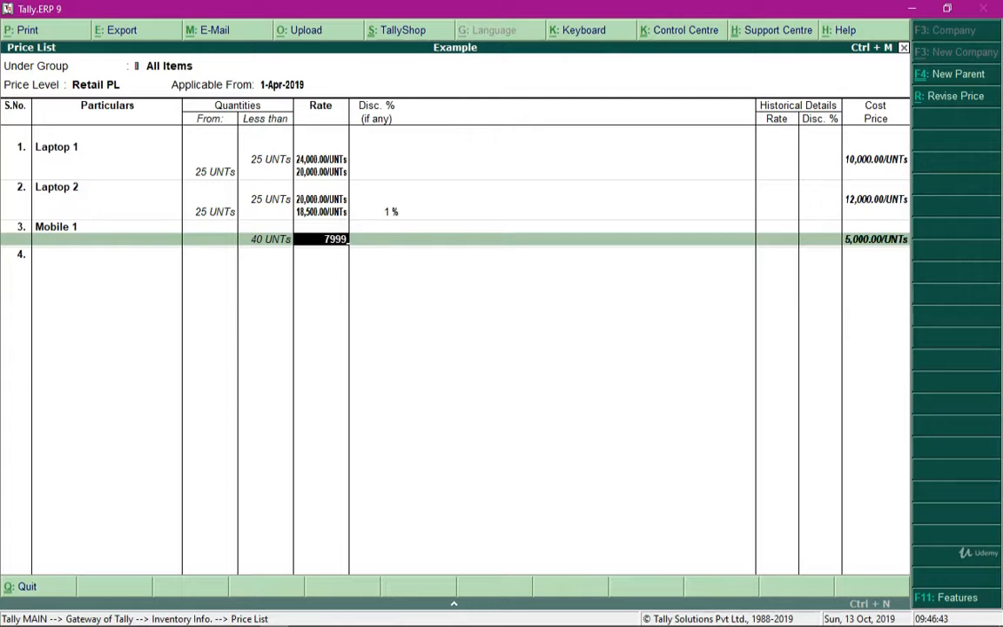
key(Return)
key(Return)
key(Return)
- Set Mobile 1's retail rate to 5,999 for 40 units or more with no discount
text(5999)
key(Return)
- Add Mobile 2 to the retail list at 2,500 for quantities less than 30 units with no discount
key(Return)
key(Return)
key(Down)
key(Return)
text(30)
key(Return)
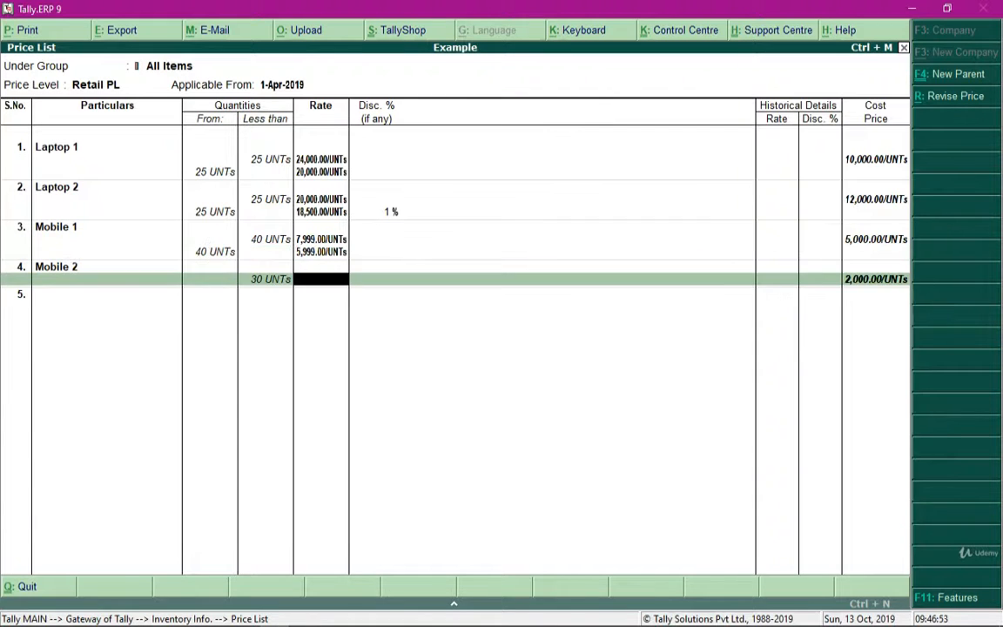
text(2500)
- Set Mobile 2's retail rate to 2,200 for 30 units or more with no discount, and finish the retail price list
key(Return)
key(Return)
key(Return)
text(2200)
key(Return)
key(Return)
key(Return)
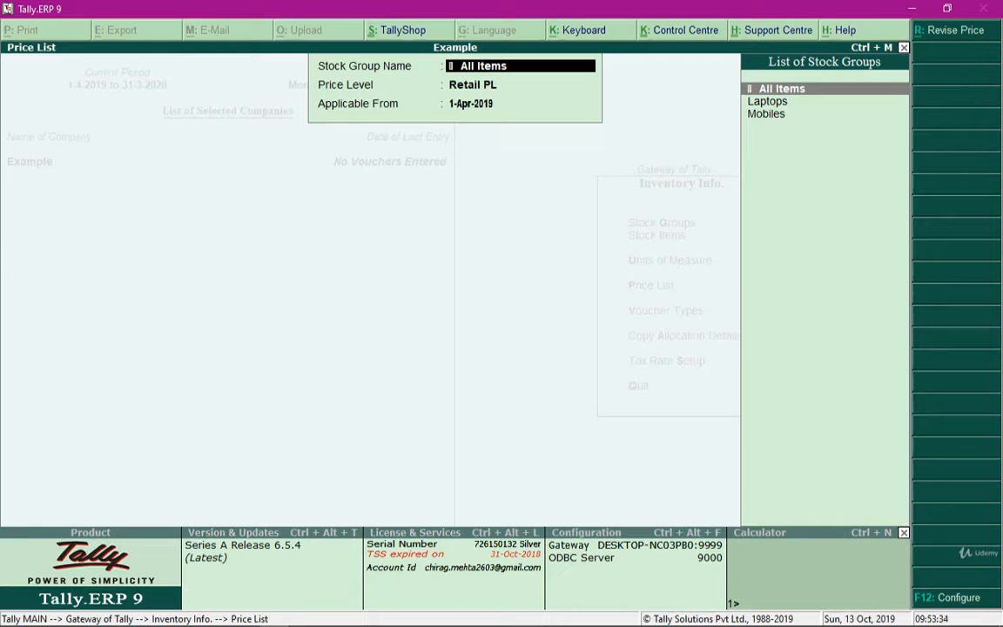
- Leave the price list setup and open a new sales voucher under Accounting Vouchers
key(Escape)
key(Escape)
key(Escape)
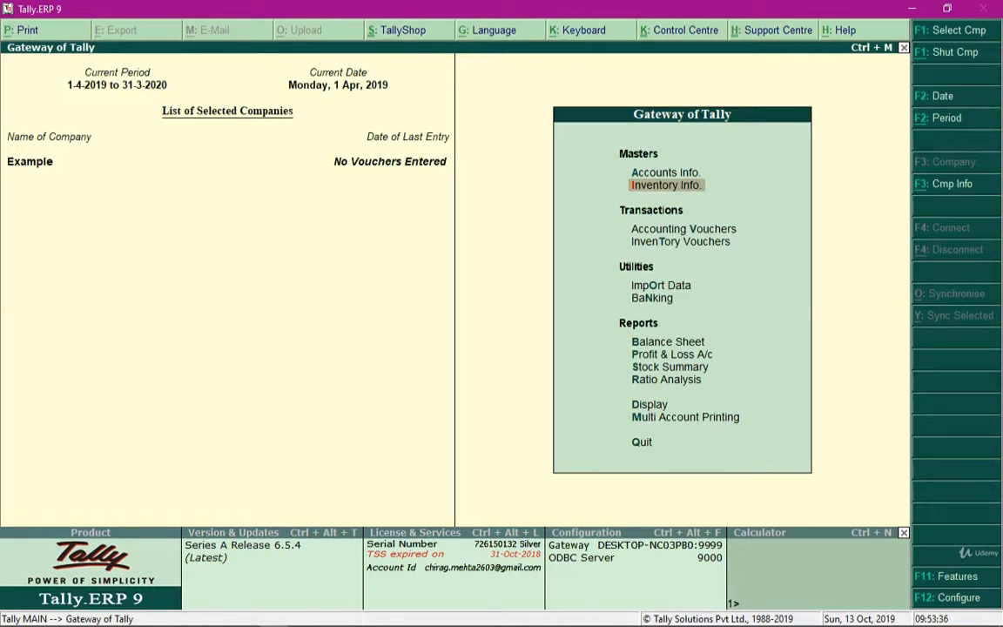
key(Down)
key(Down)
key(Up)
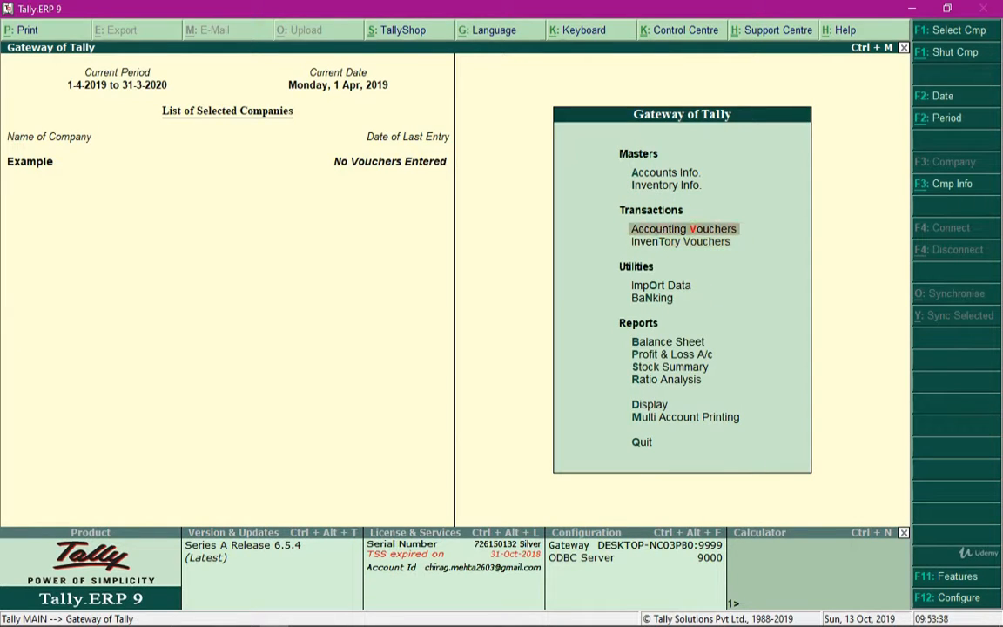
key(Return)
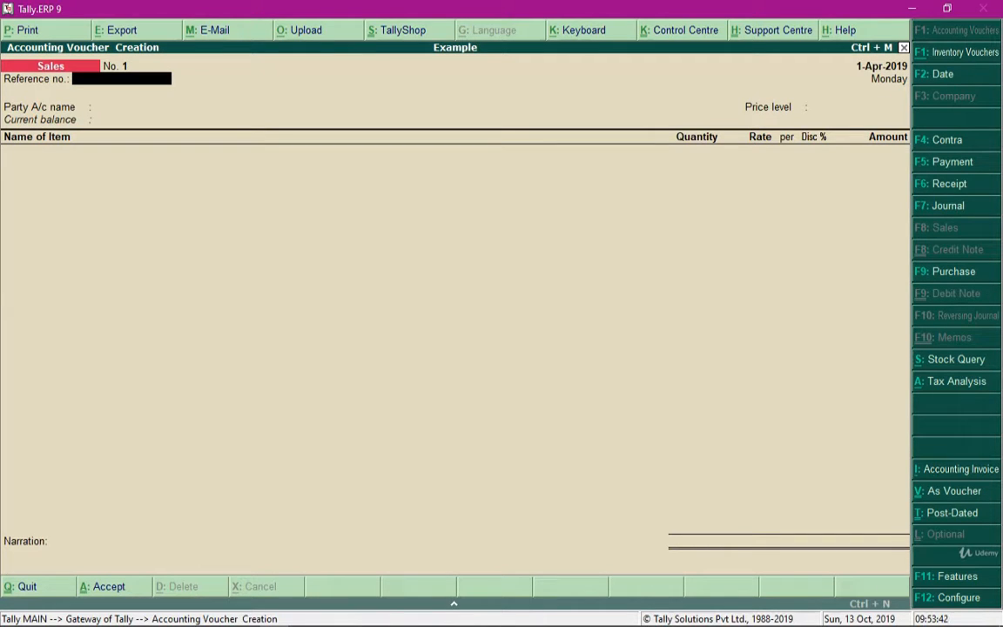
- Fill in the sales voucher header with reference number 123, party account Cash and price level Wholesaler's PL
text(123)
key(Return)
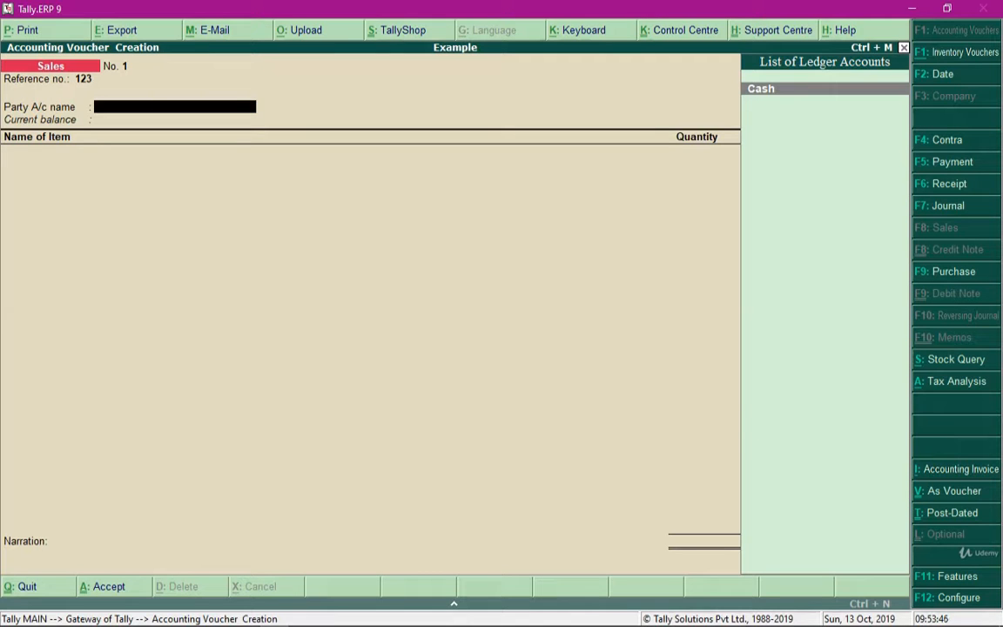
key(Return)
key(ctrl+a)
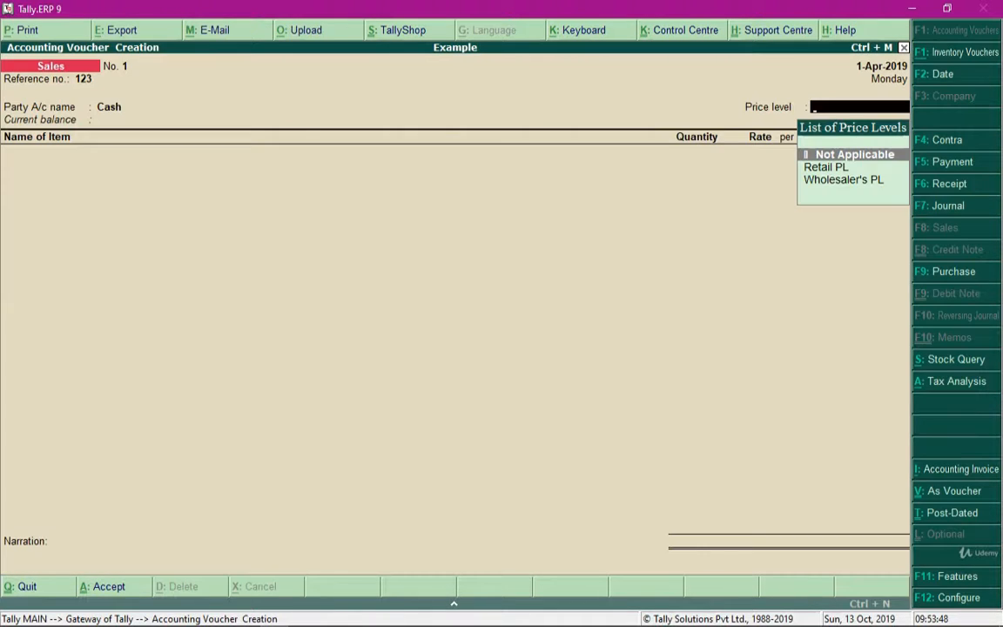
key(Down)
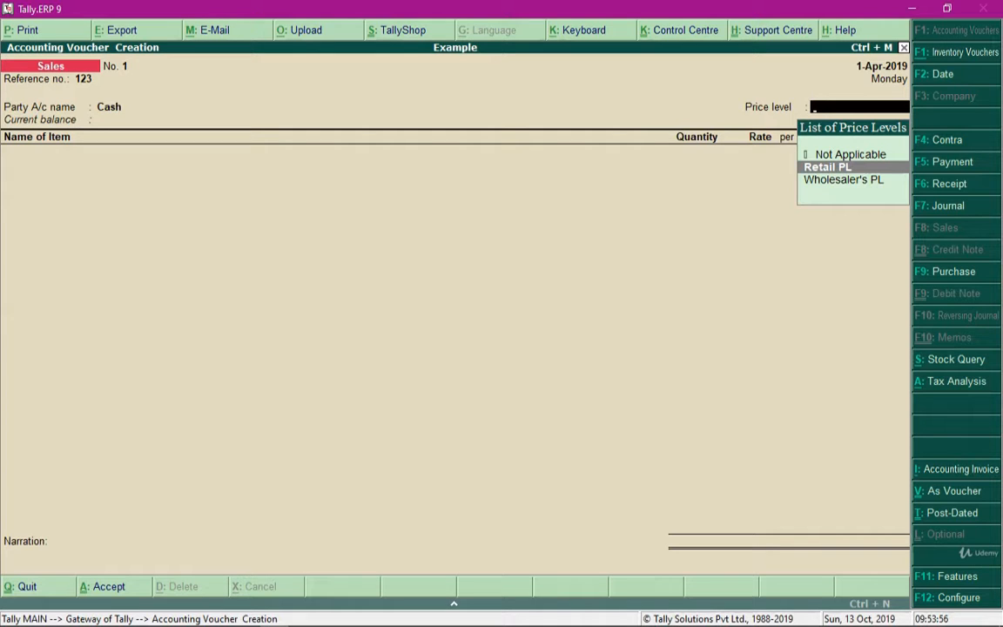
key(Down)
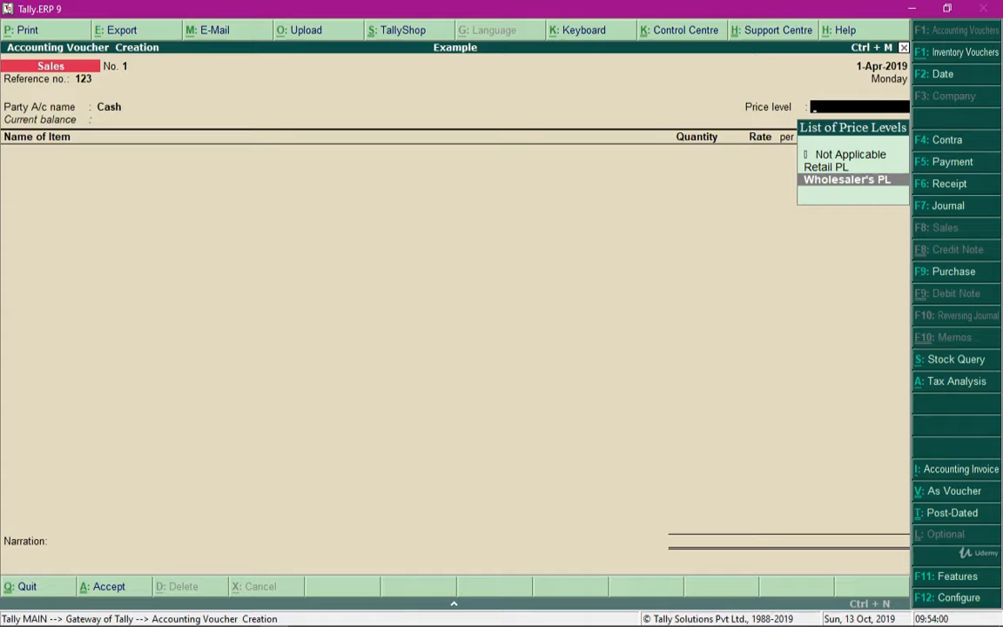
key(Return)
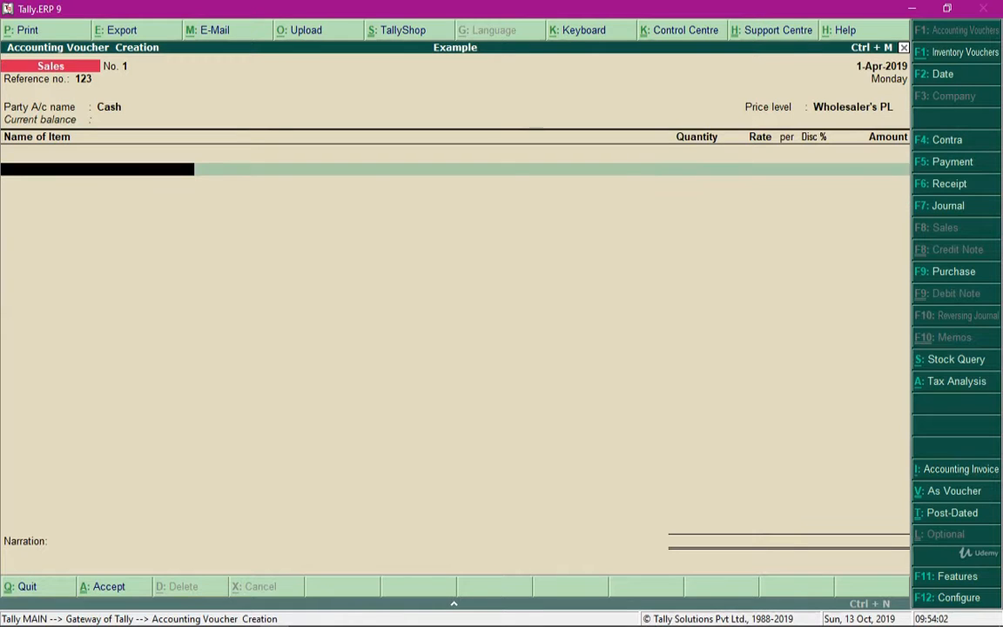
- Add 25 units of Laptop 1 to the sales voucher, accepting the price level's rate and discount
text(La)
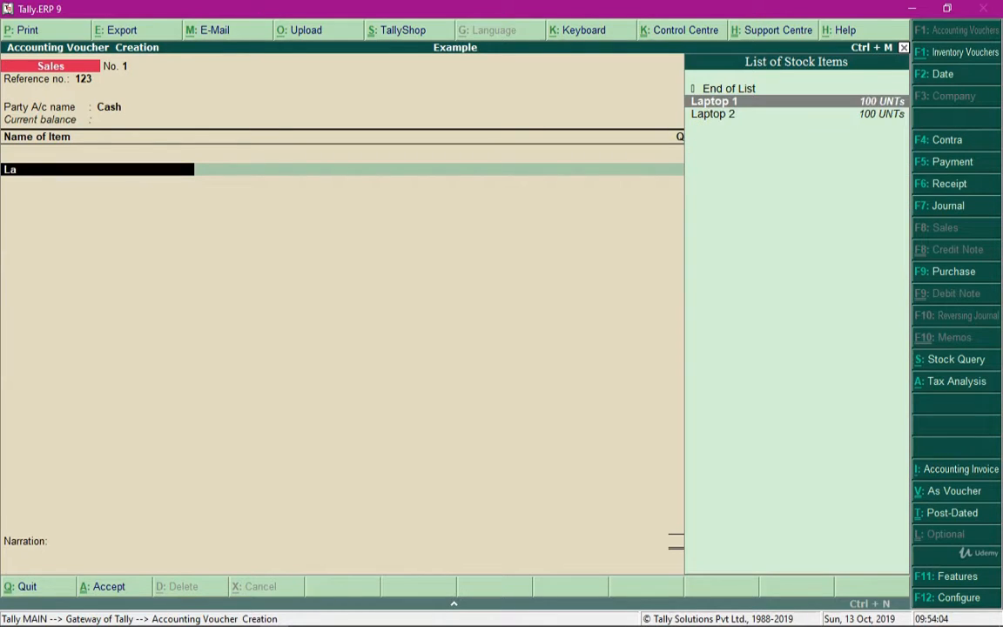
key(Return)
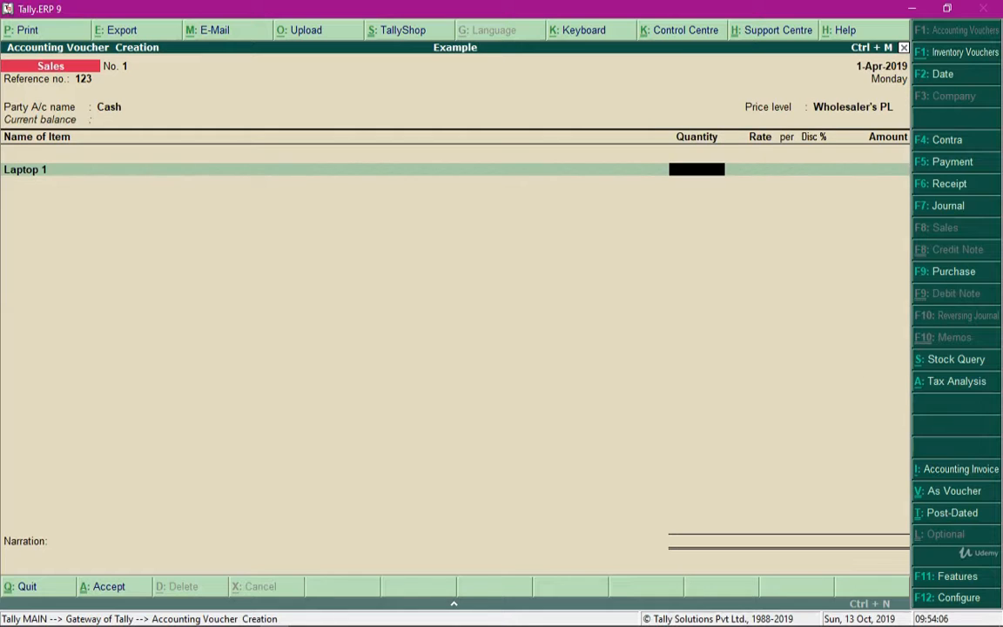
text(25)
key(Return)
key(Return)
key(Return)
key(Return)
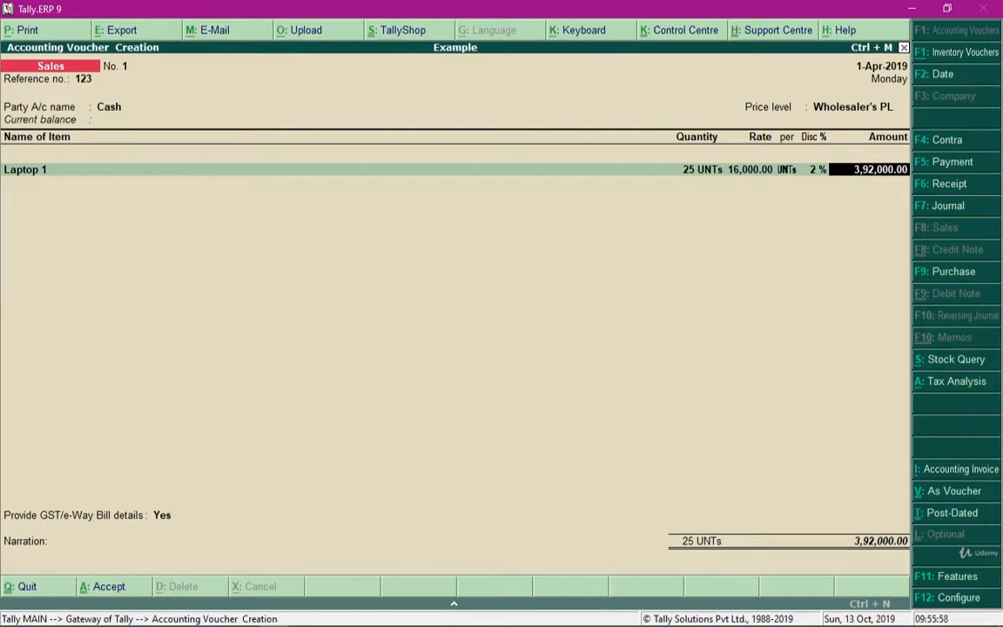
- Verify the Laptop 1 amount in the calculator with 25*16000, 4,00,000*2% and 4,00,000-8000, and return to the voucher
key(ctrl+n)
text(2)
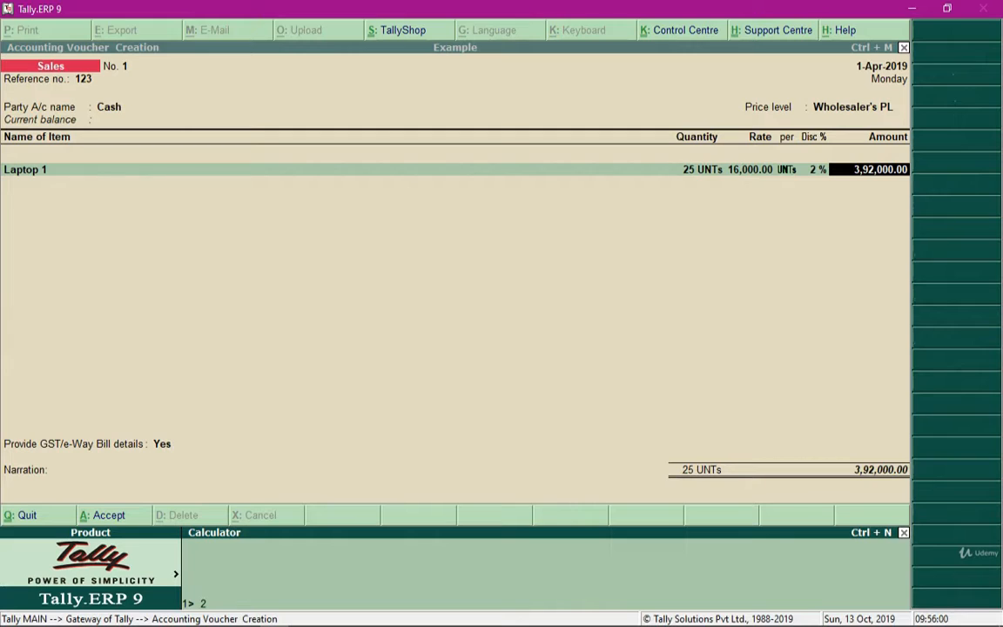
text(5*16000)
key(Return)
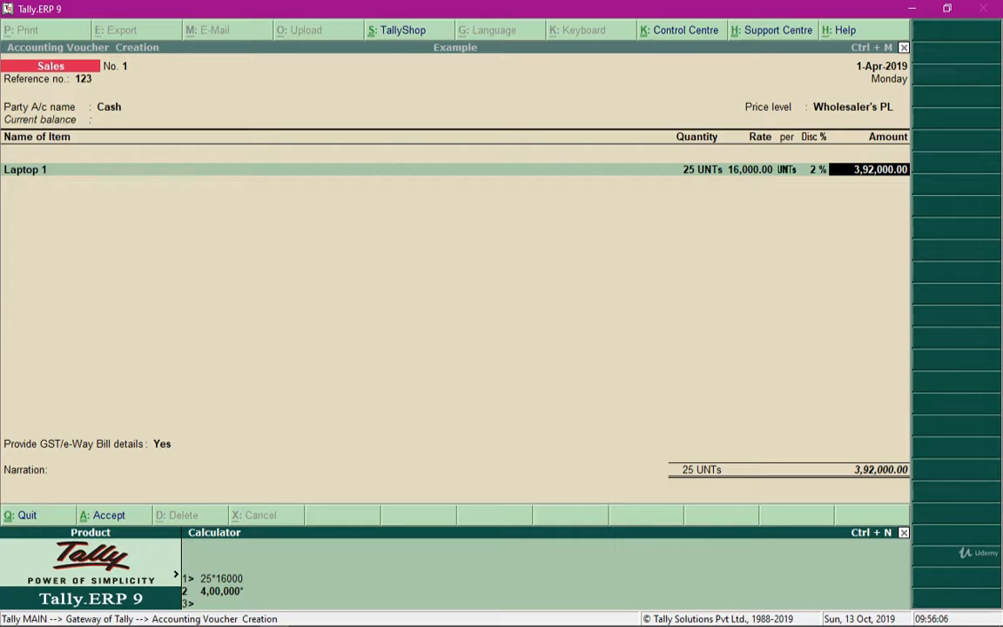
text(*2%)
key(Return)
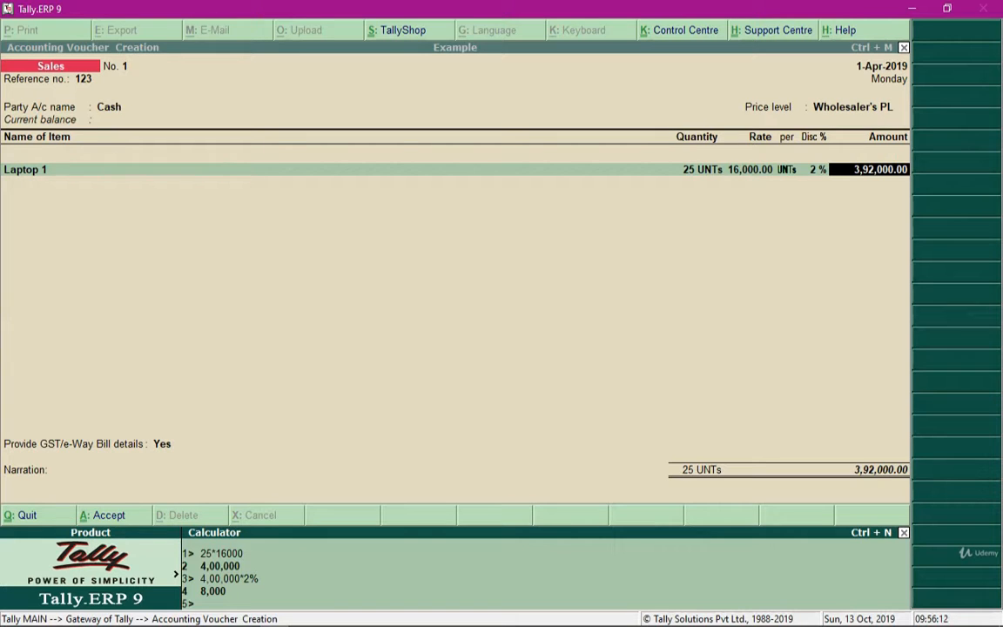
text(4,00,000-8000)
key(Return)
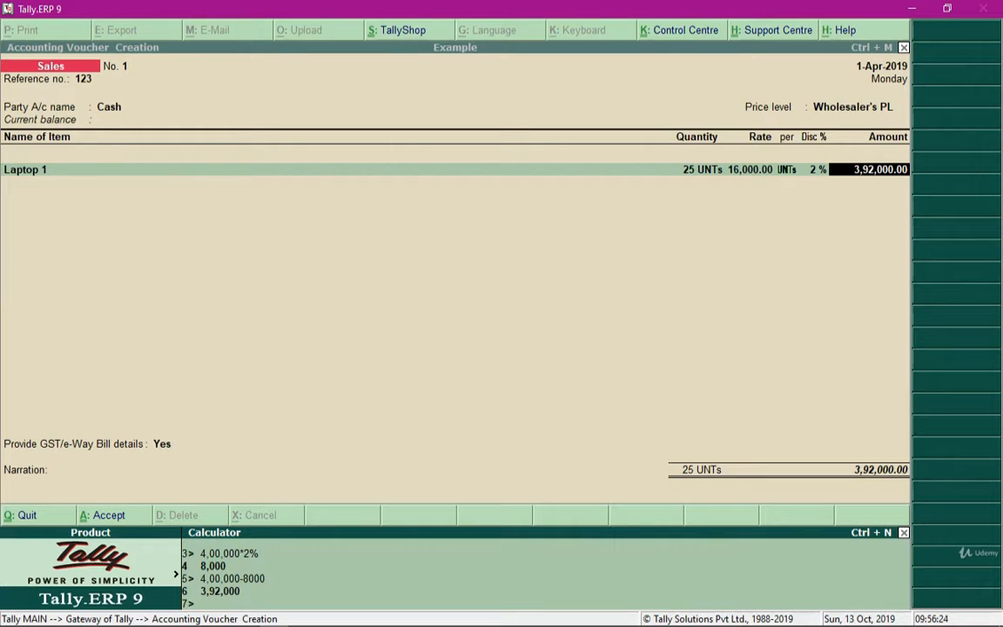
key(ctrl+m)
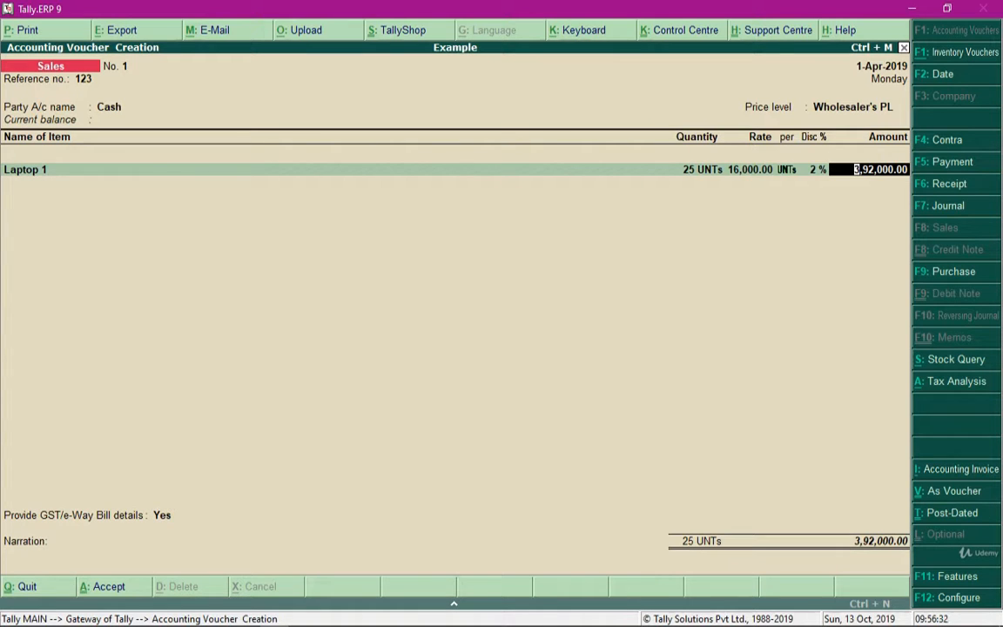
- Allocate the full Laptop 1 amount to the Sales ledger in the accounting details
key(Return)
text(Sal)
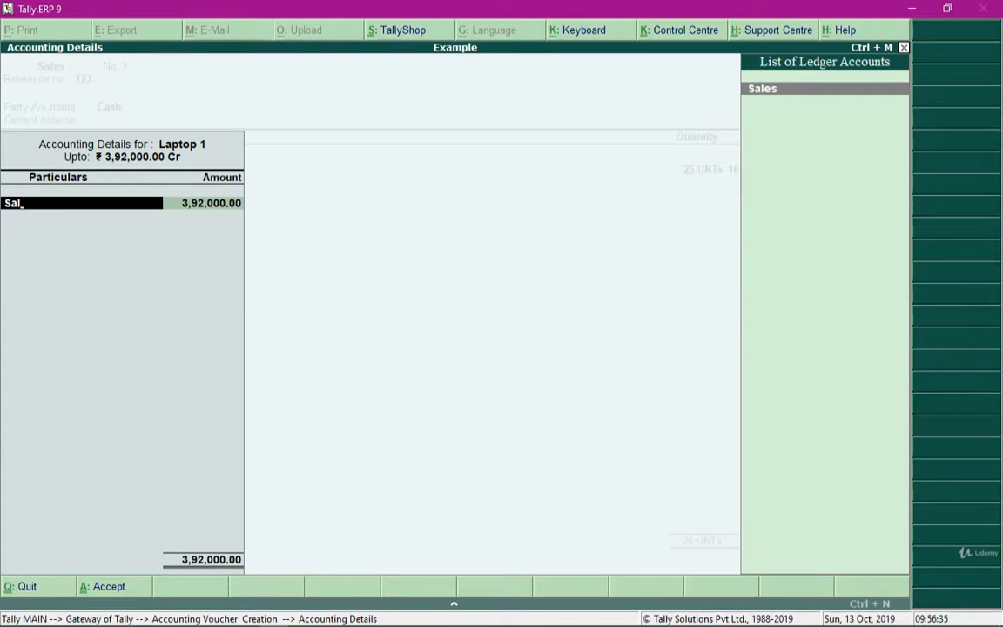
key(Return)
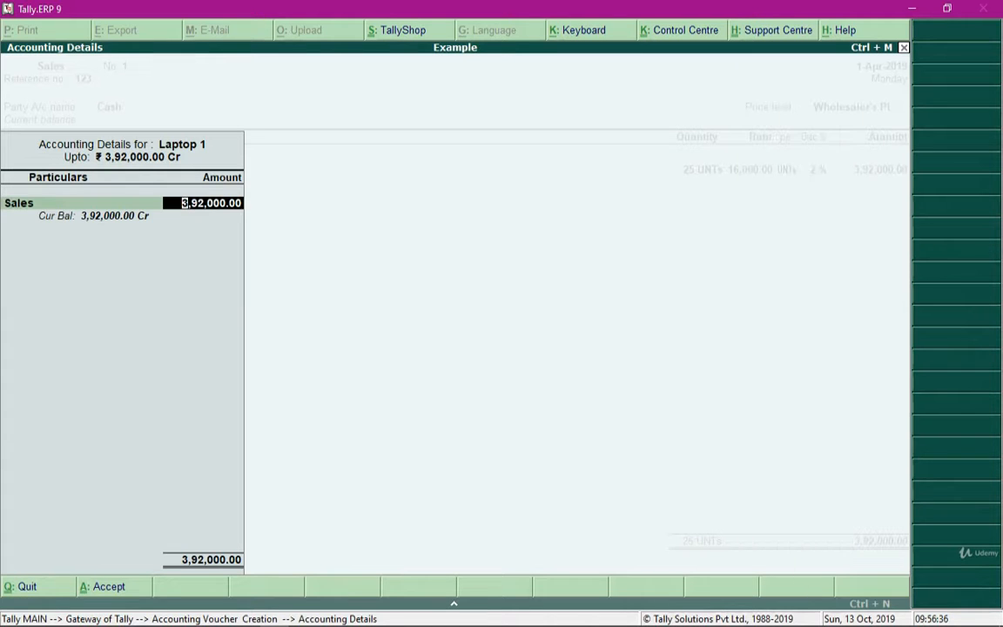
key(Return)
- Add the CGST and SGST ledgers below Laptop 1, and quit the sales voucher without saving it
key(Return)
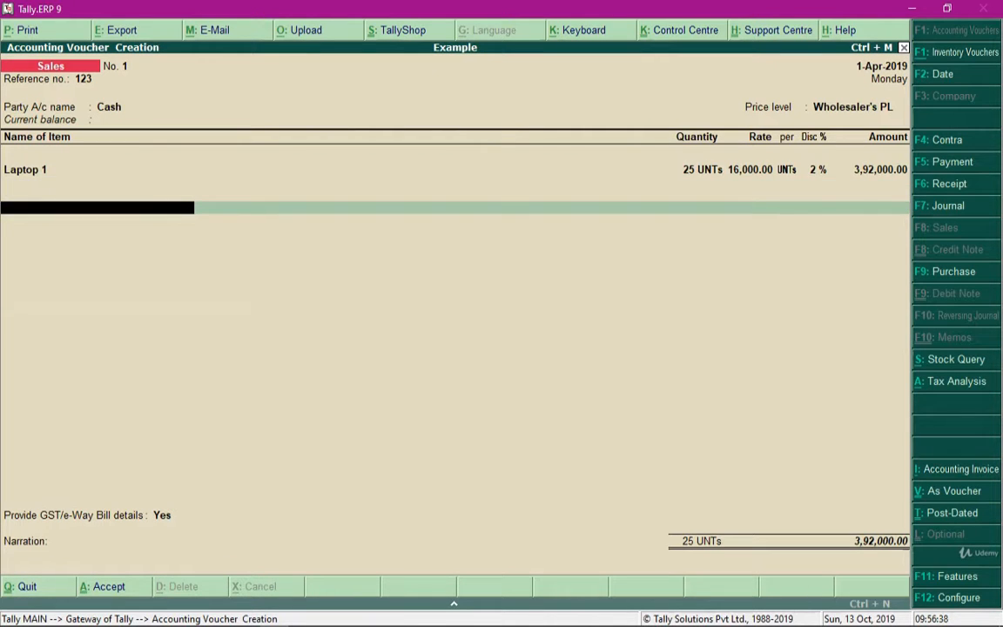
text(Cgs)
key(Return)
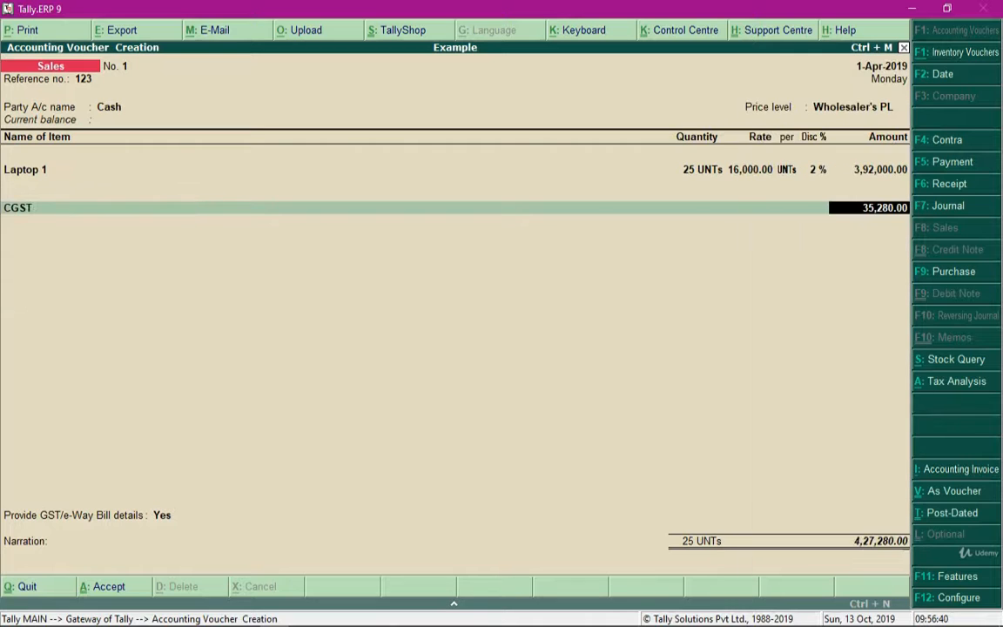
key(Return)
text(Sgs)
key(Return)
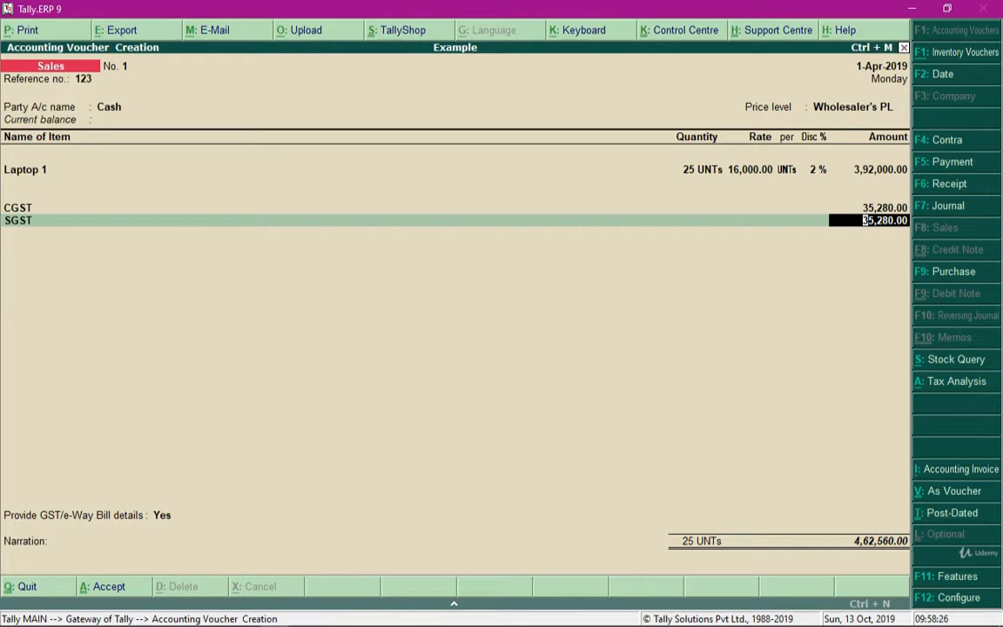
key(BackSpace)
key(Escape)
key(y)
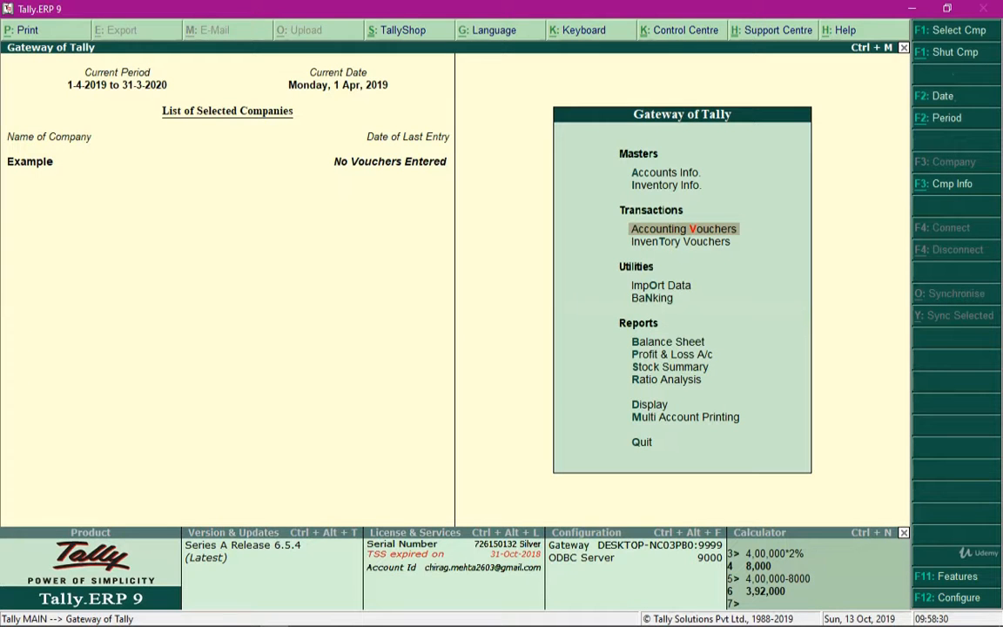
- Open the creation form for a single ledger under Accounts Info
key(Up)
key(Up)
key(Return)
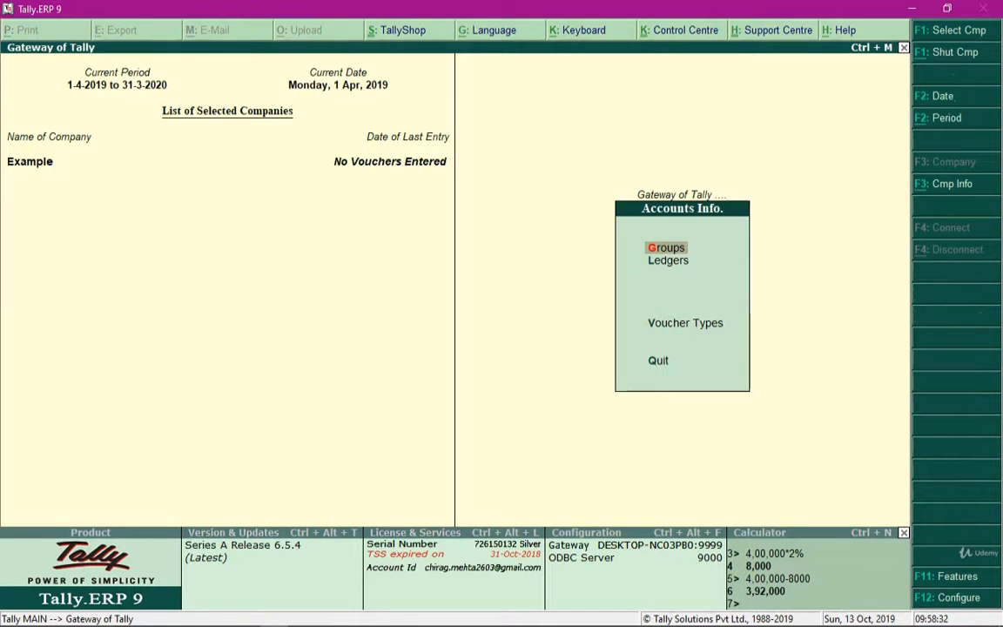
key(l)
text(c)
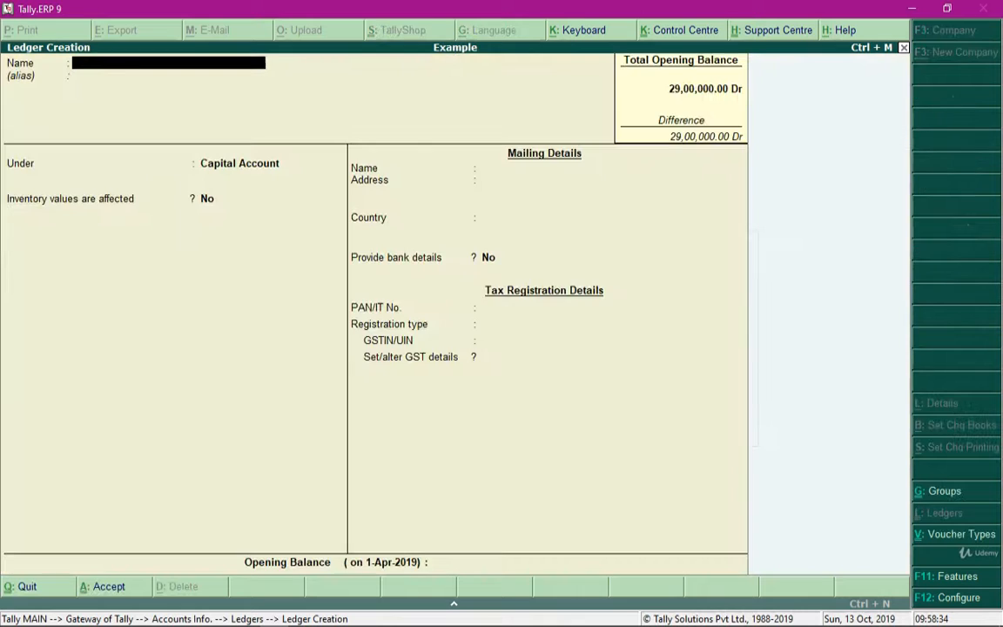
text(Wholse)
- Name the new ledger Wholesale Buyer and place it under Sundry Debtors
key(BackSpace)
key(BackSpace)
key(BackSpace)
text(olesale Buyer)
key(Return)
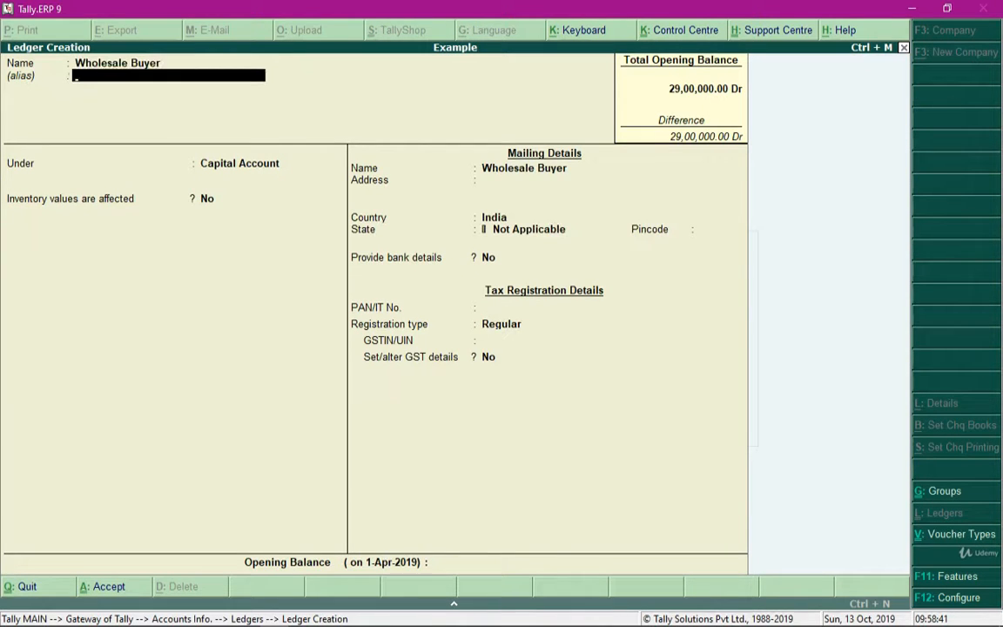
key(Return)
text(Deb)
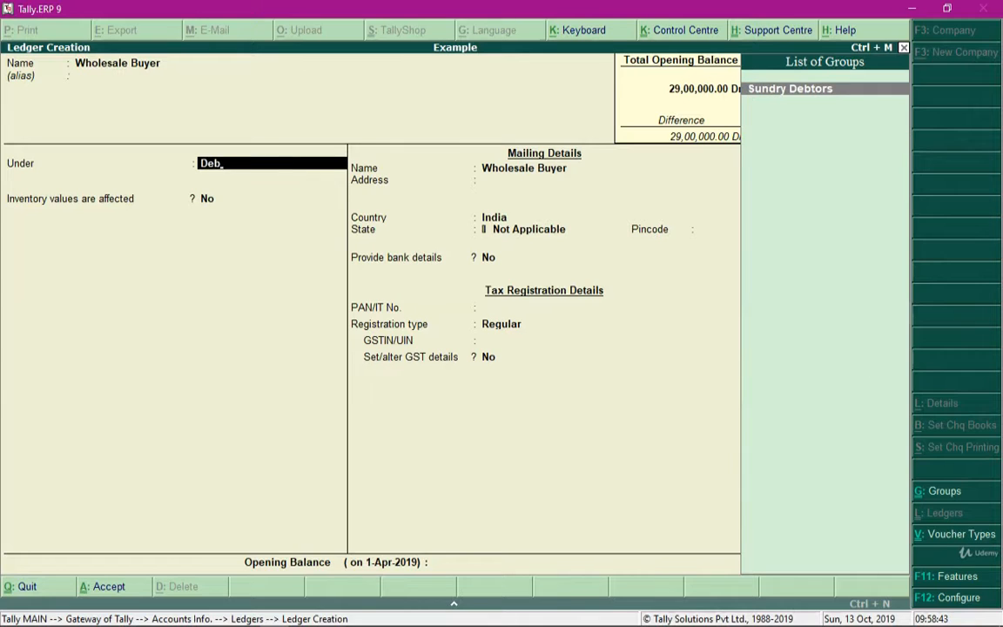
key(Return)
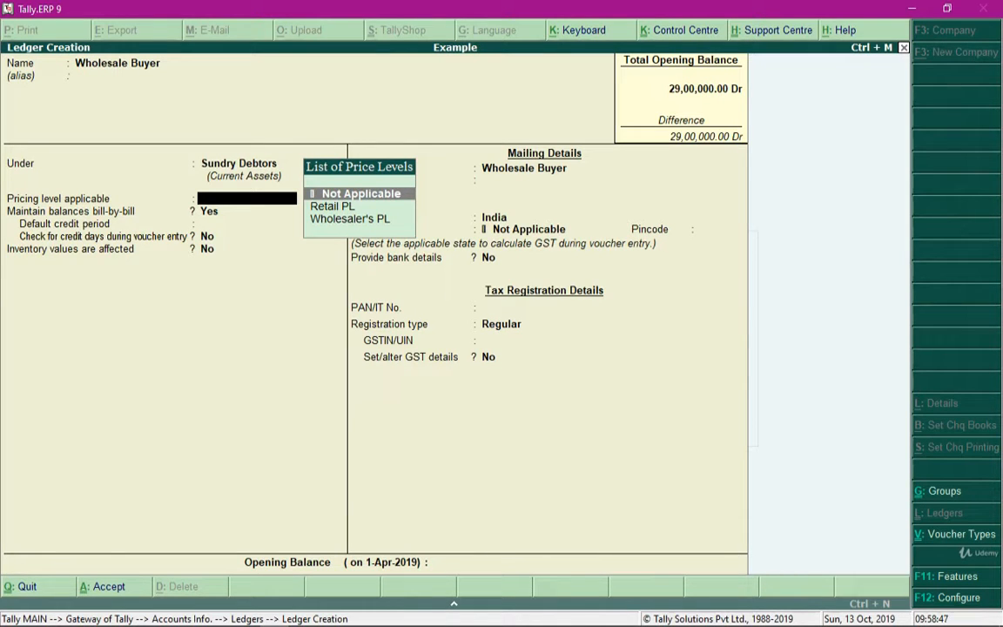
- Set the Wholesale Buyer ledger's applicable pricing level to Wholesaler's PL
key(Down)
key(Down)
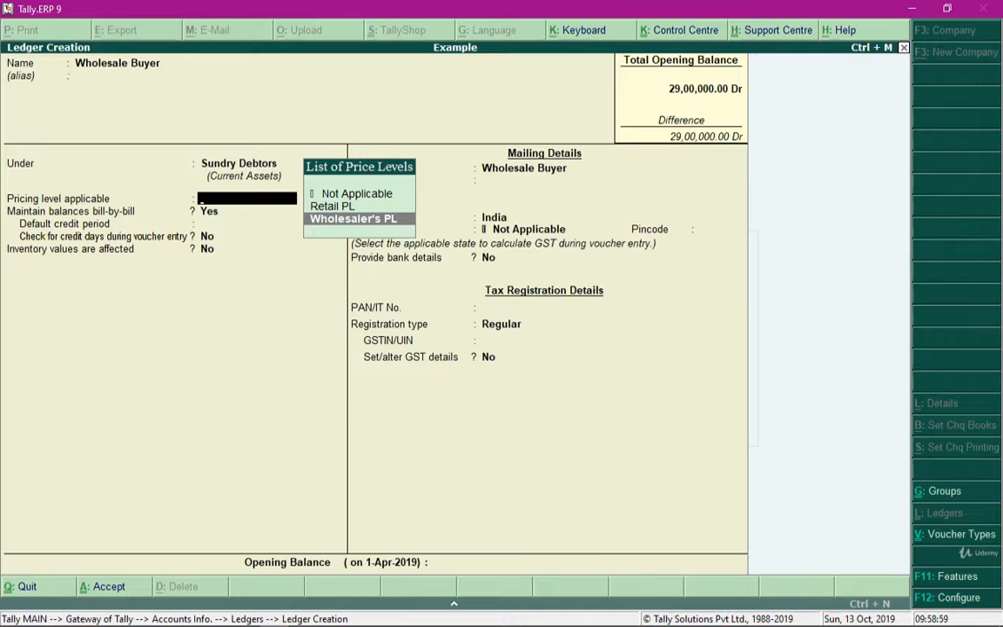
key(Return)
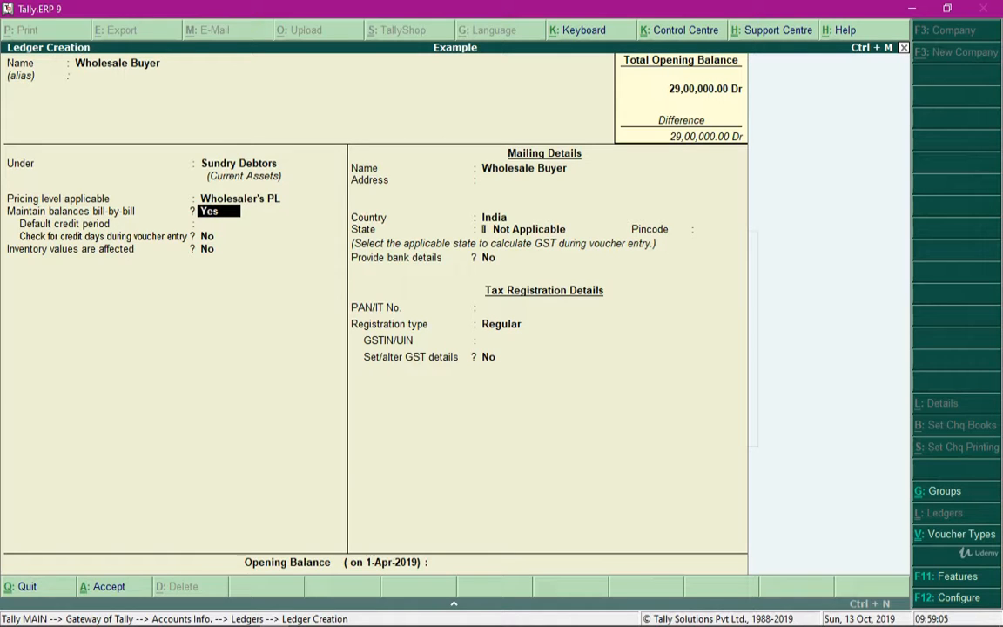
key(BackSpace)
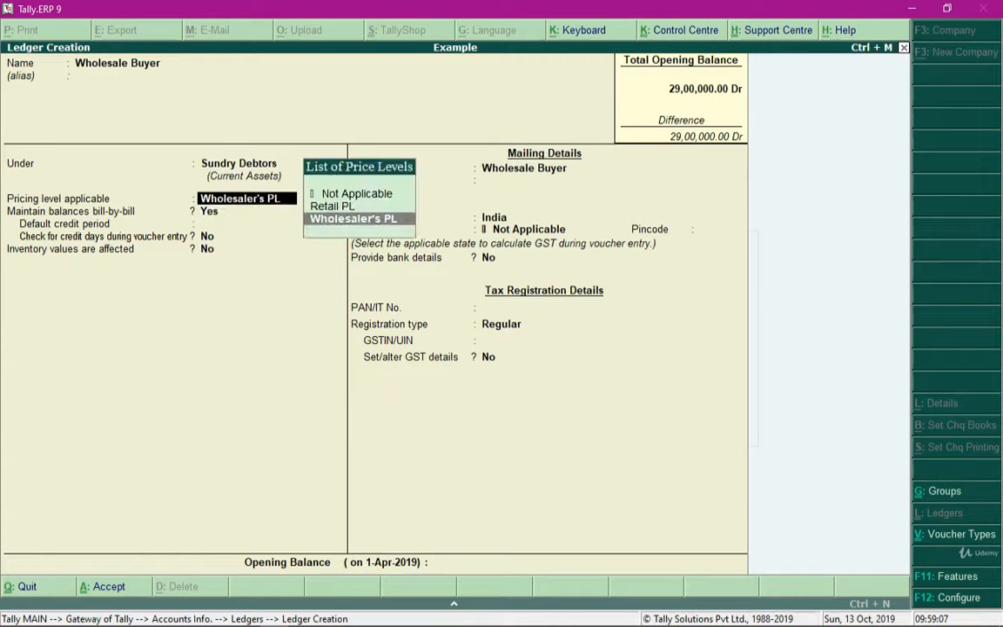
key(Up)
key(Down)
key(Return)
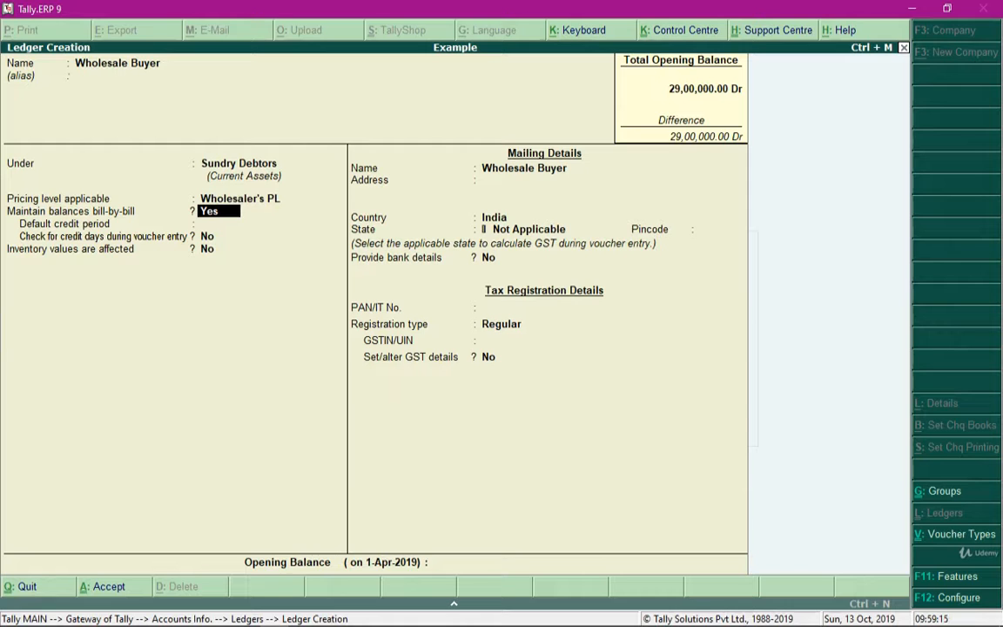
- Save the Wholesale Buyer ledger and return to the Gateway of Tally
key(Return)
key(Escape)
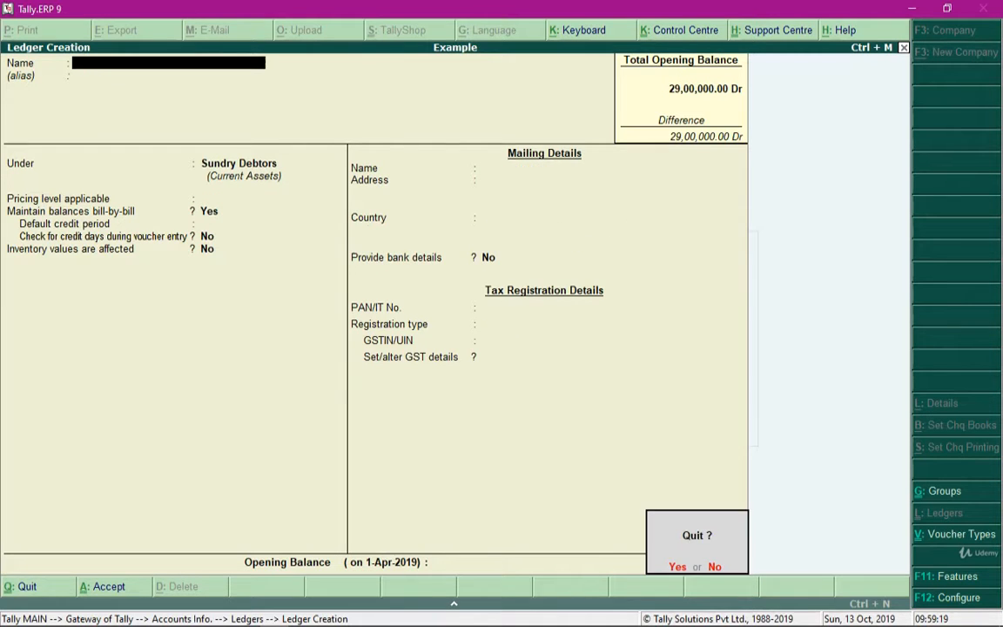
key(y)
key(Escape)
key(Escape)
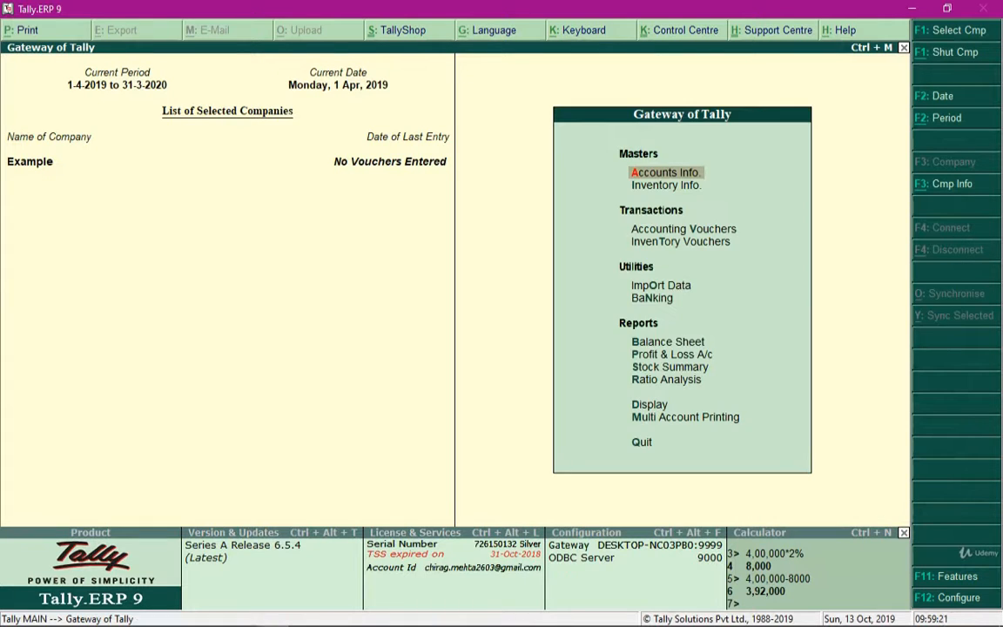
- Start a sales voucher with reference number 123 and party account Wholesale Buyer, and quit voucher entry without saving
key(v)
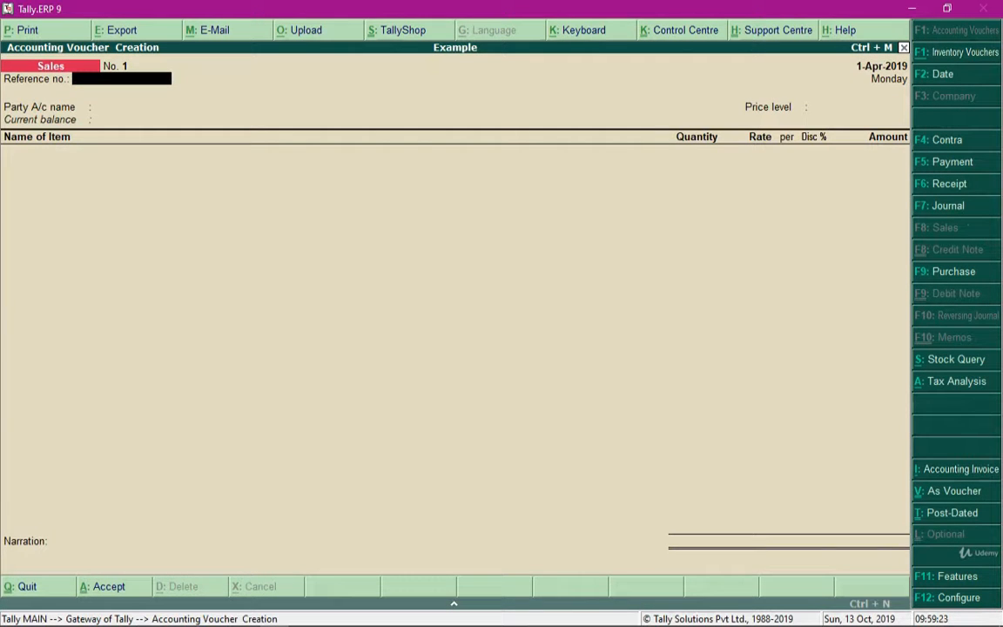
text(123)
key(Return)
key(Down)
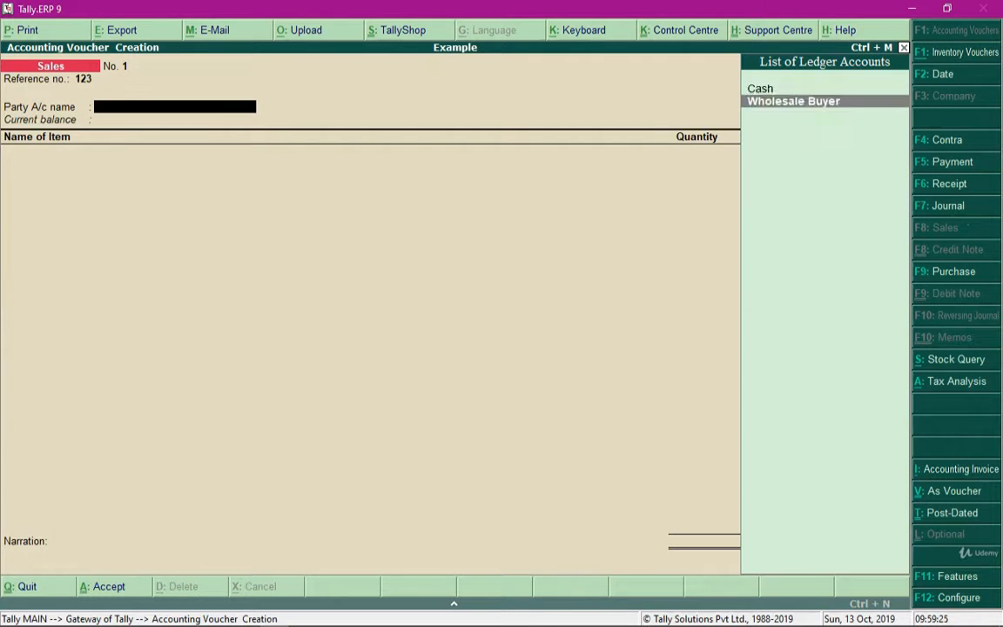
key(Return)
key(ctrl+a)
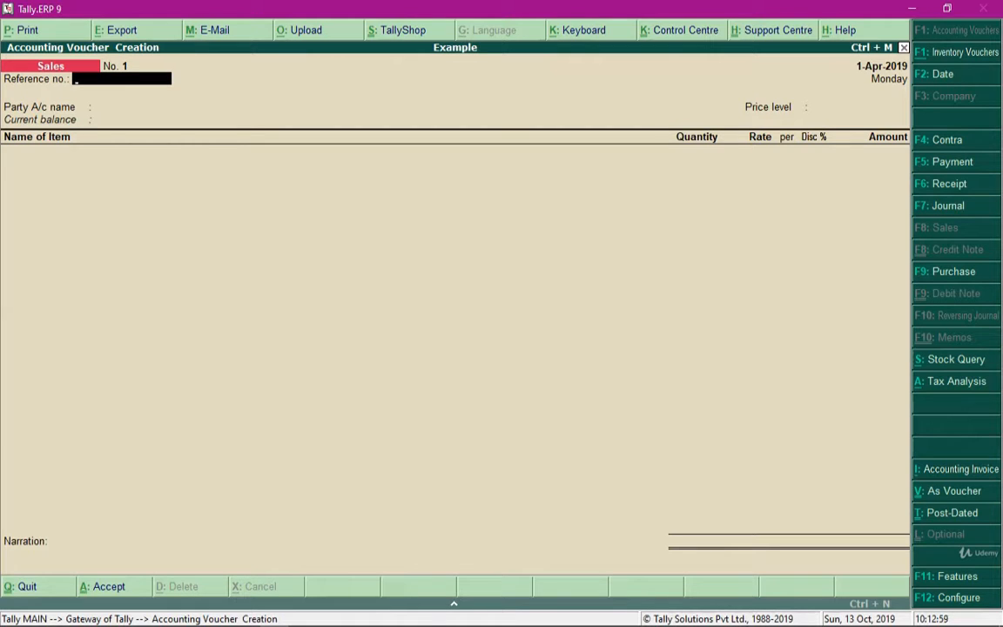
key(Escape)
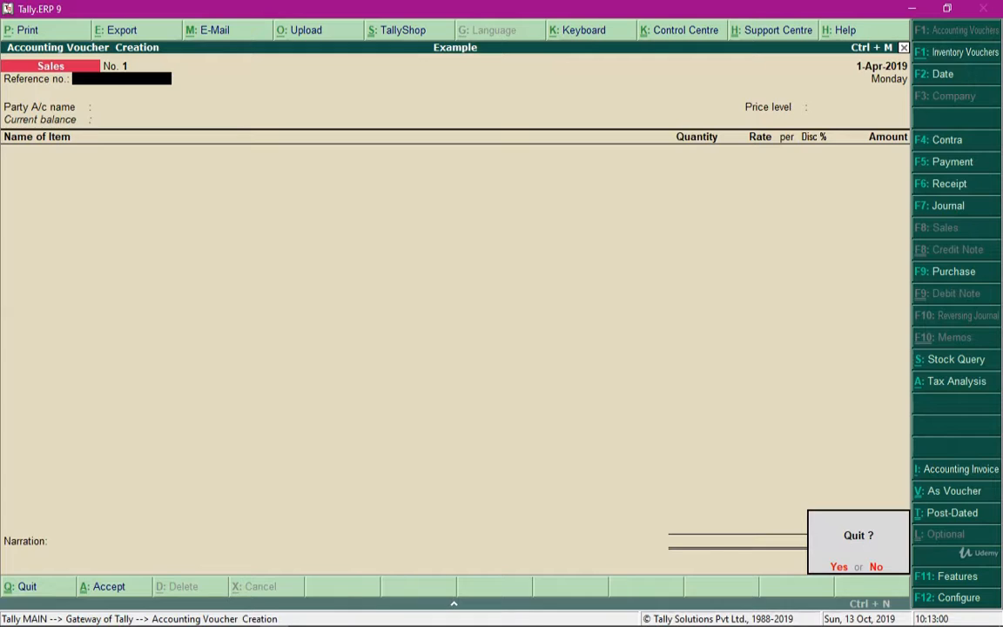
key(y)
- Open the Price List setup under Inventory Info
key(Up)
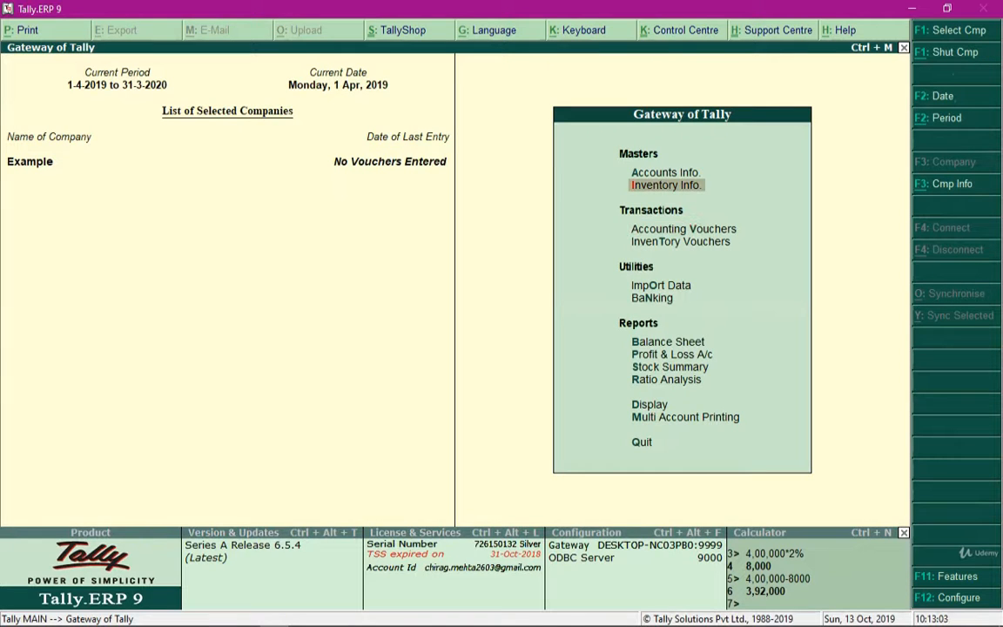
key(Return)
key(Down)
key(Down)
key(Down)
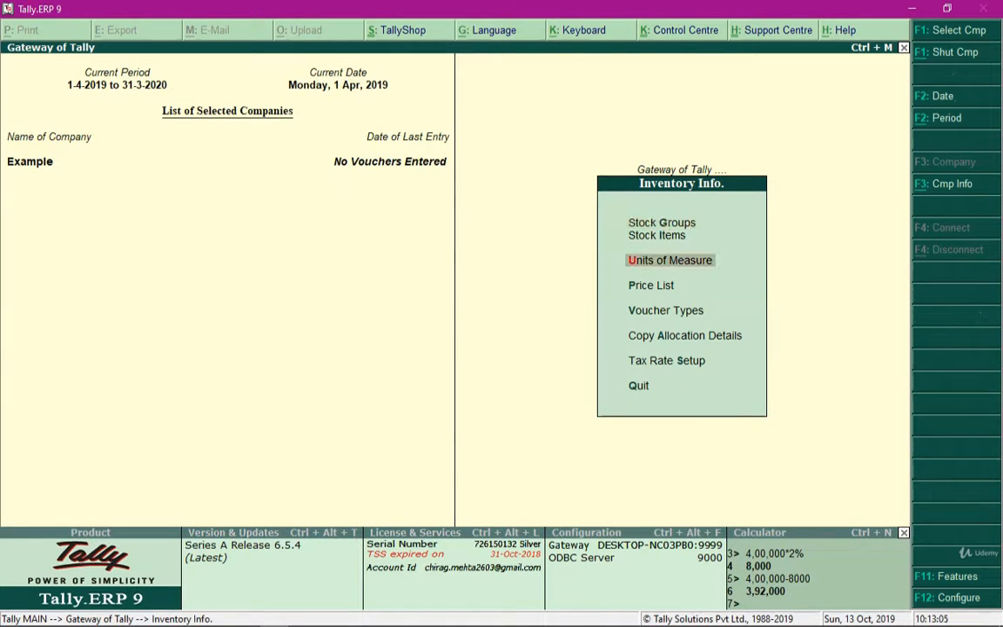
key(Return)
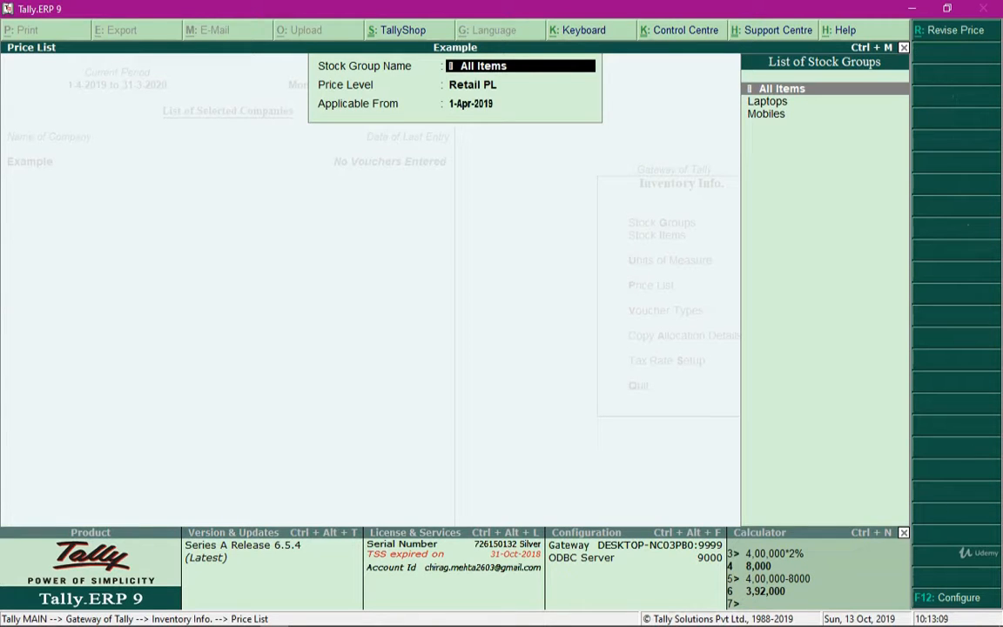
- Start a price revision for the Laptops stock group at price level Retail PL, applicable from 2-Apr-2019
key(alt+r)
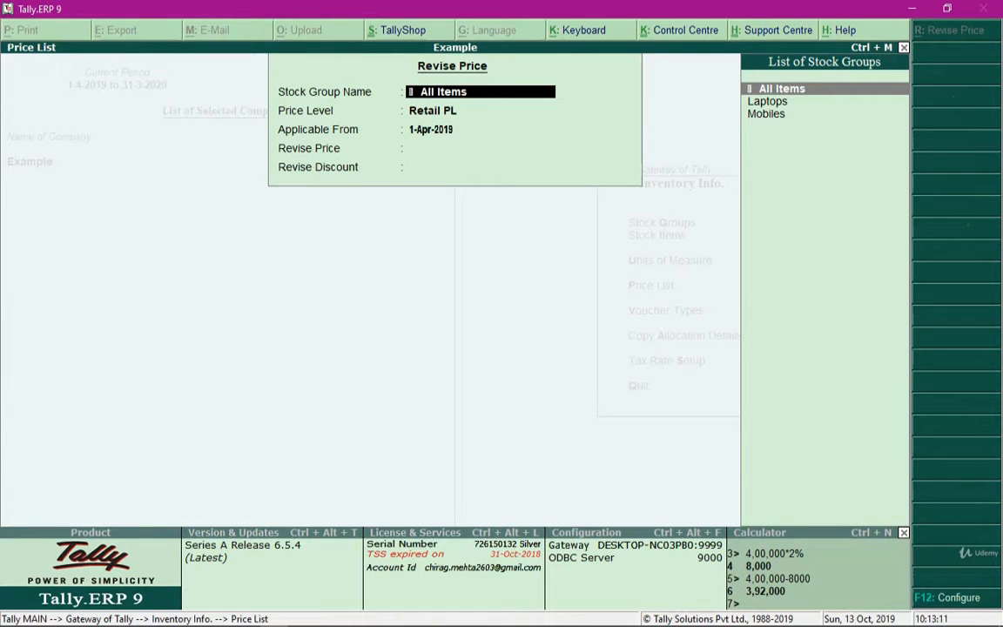
key(Down)
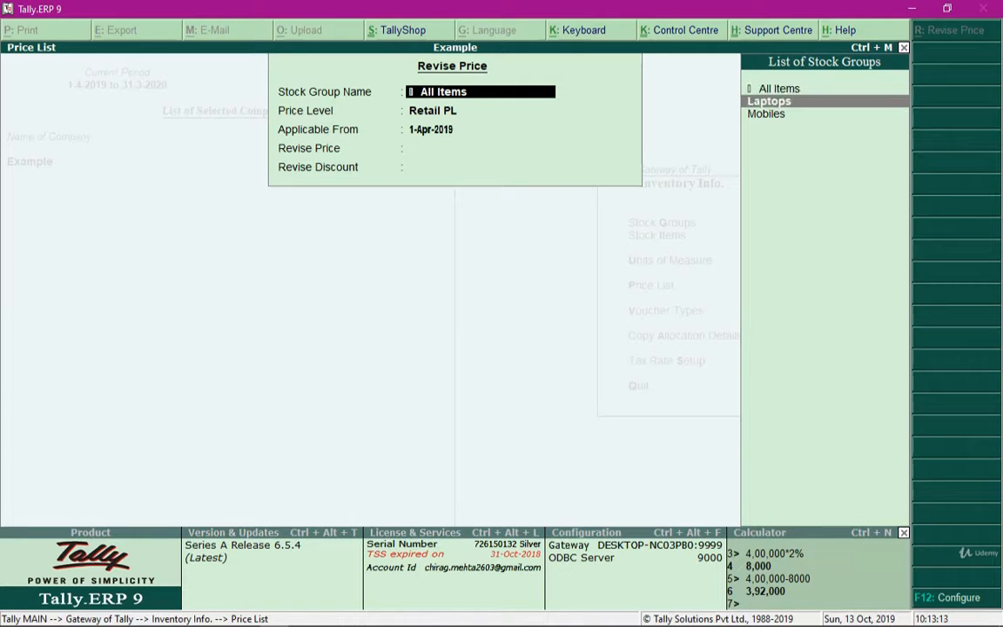
key(Return)
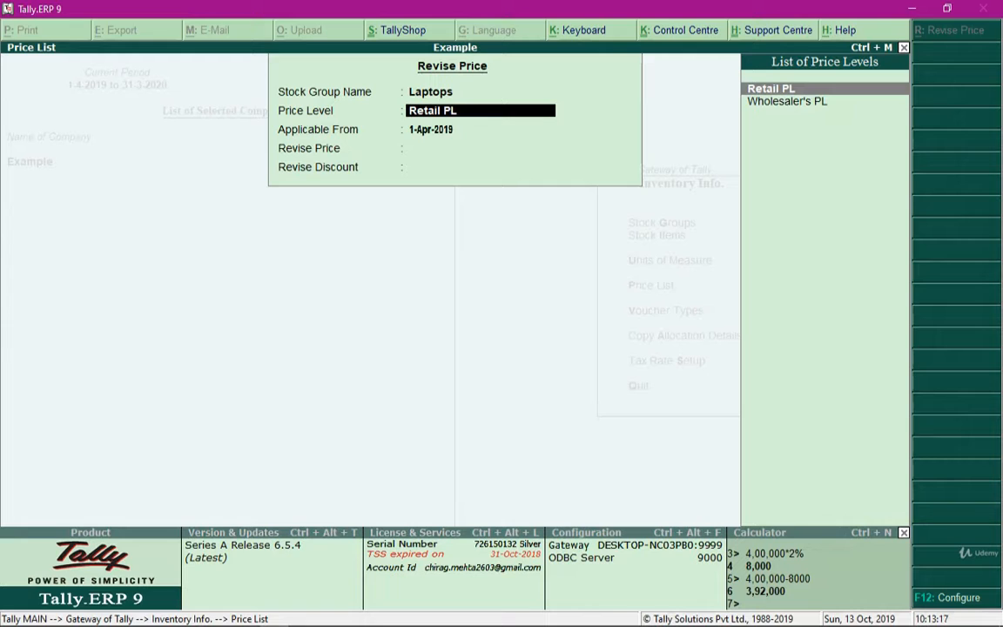
key(Return)
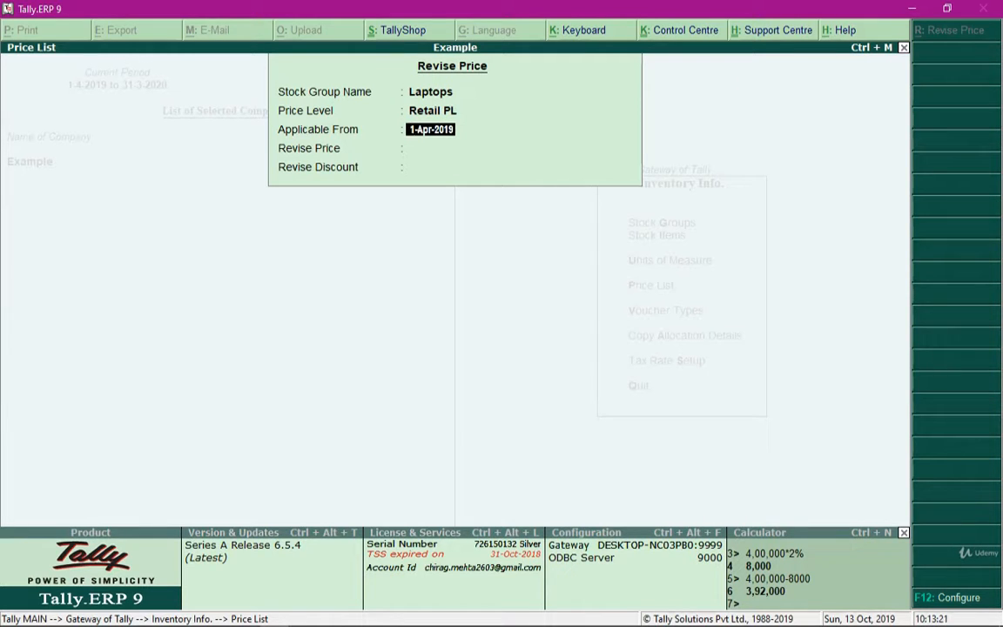
text(2)
key(Return)
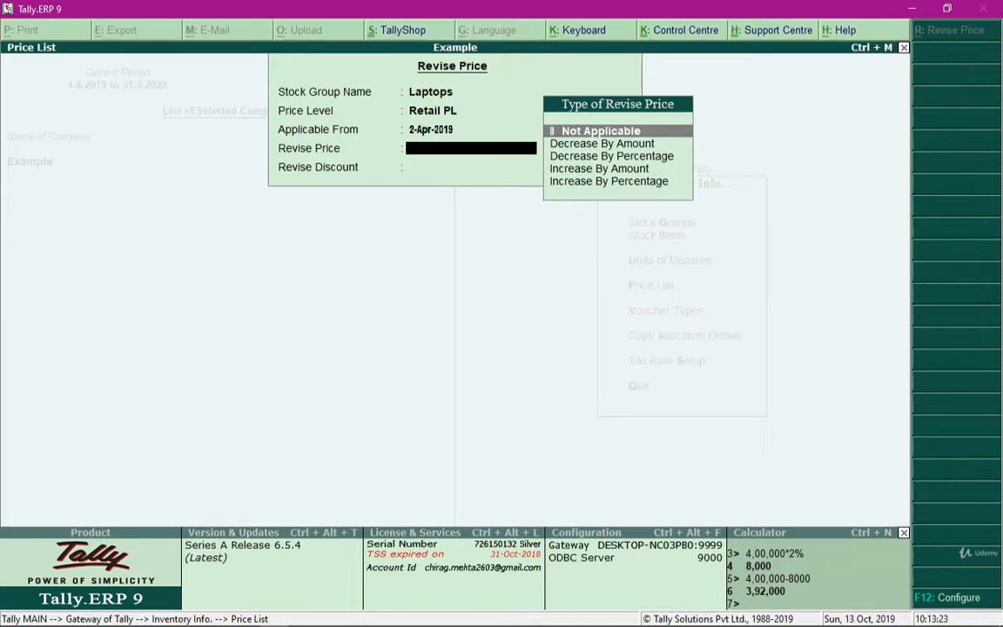
- Revise the Laptops prices with Increase By Amount of ₹100 and the discount revision set to Not Applicable
key(Down)
key(Down)
key(Down)
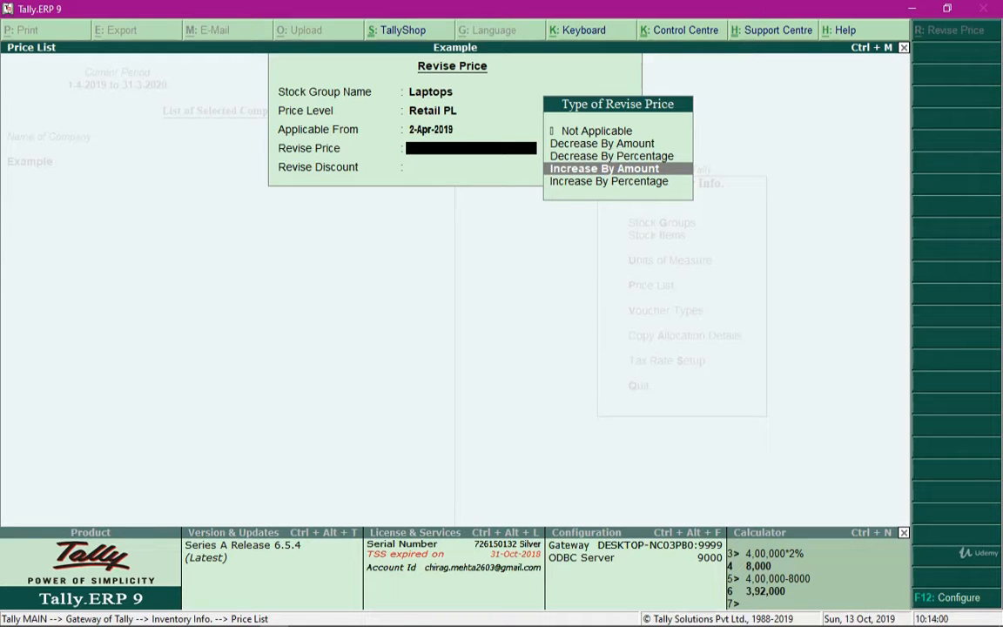
key(Return)
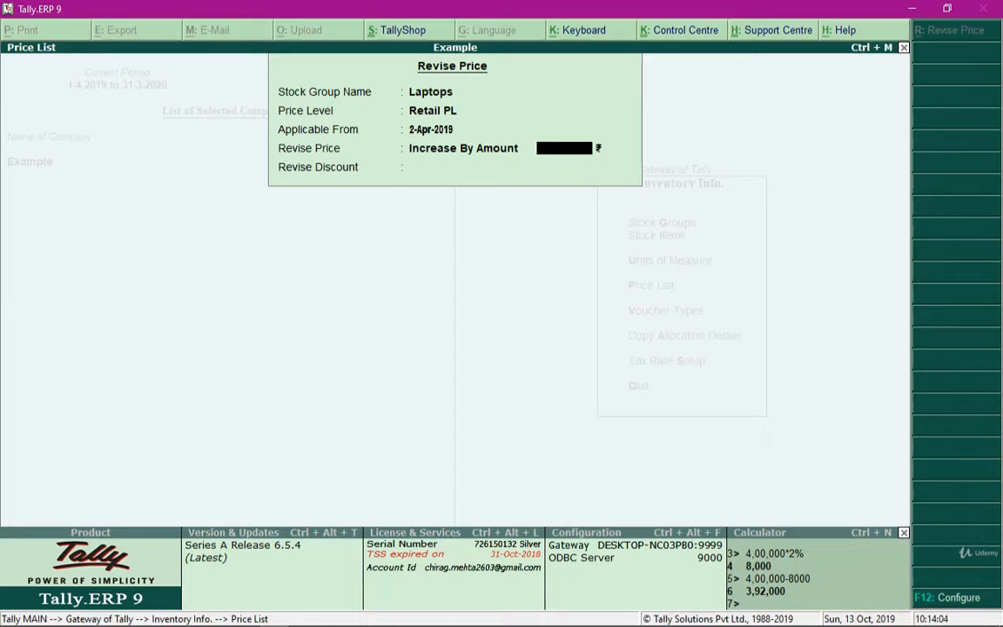
text(100)
key(Return)
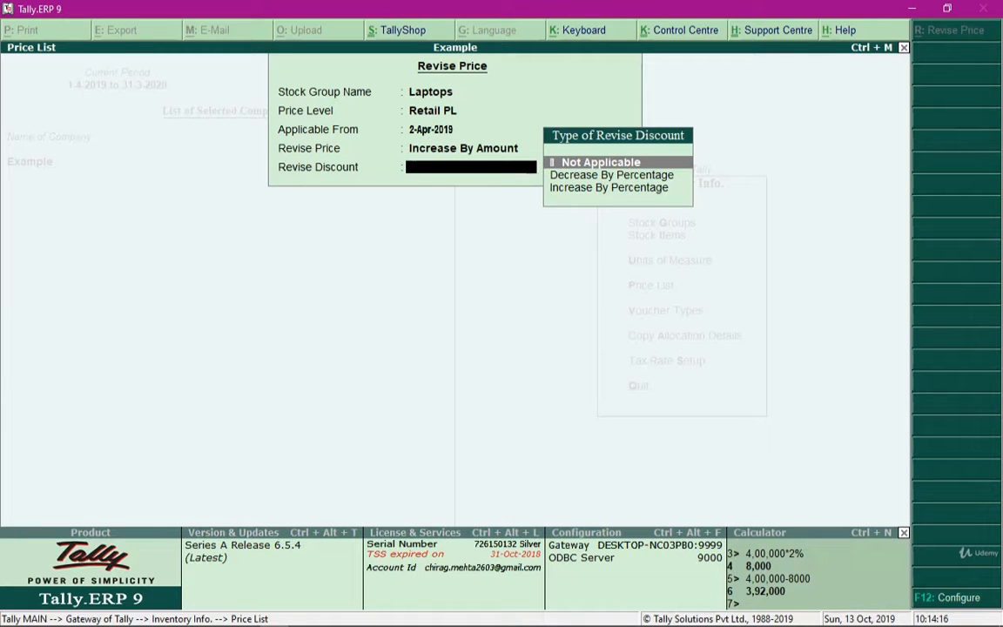
key(Return)
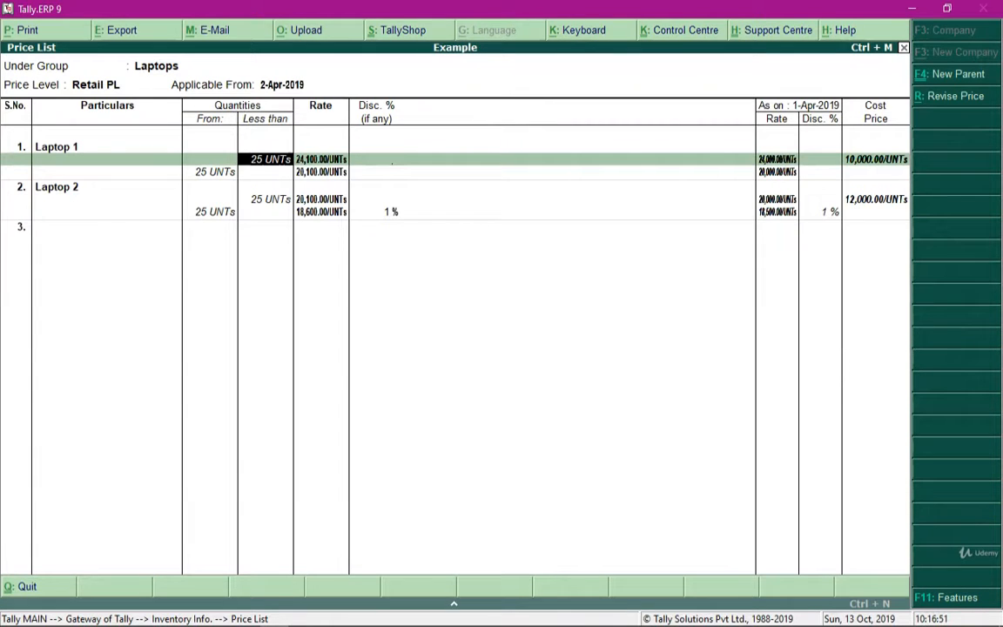
- Set Laptop 1's retail rate for quantities from 25 UNTs to 20,050
key(Return)
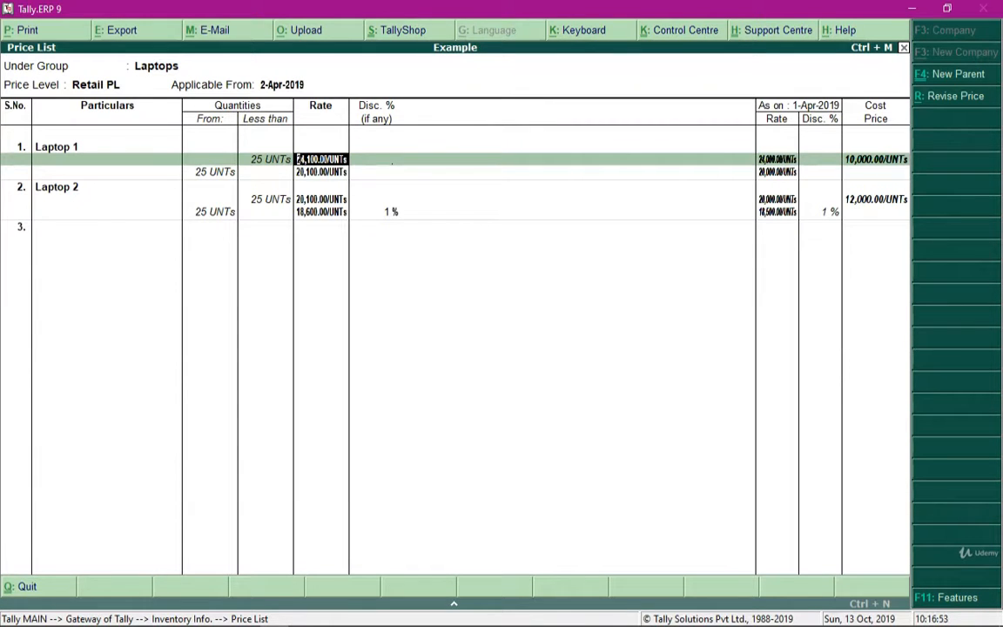
key(Return)
key(Return)
key(Return)
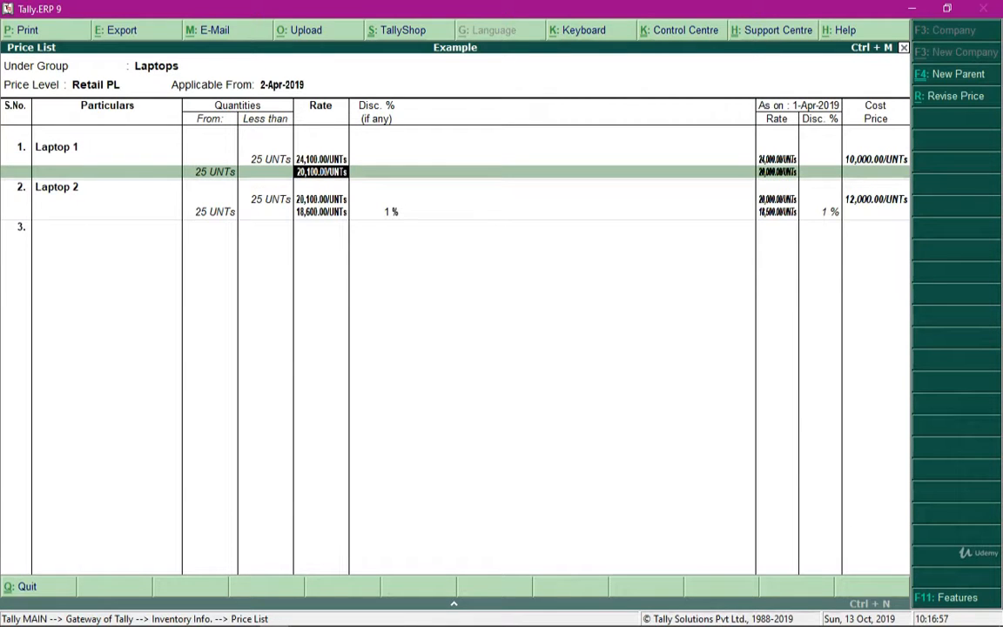
text(20,050)
key(Return)
key(Return)
key(Return)
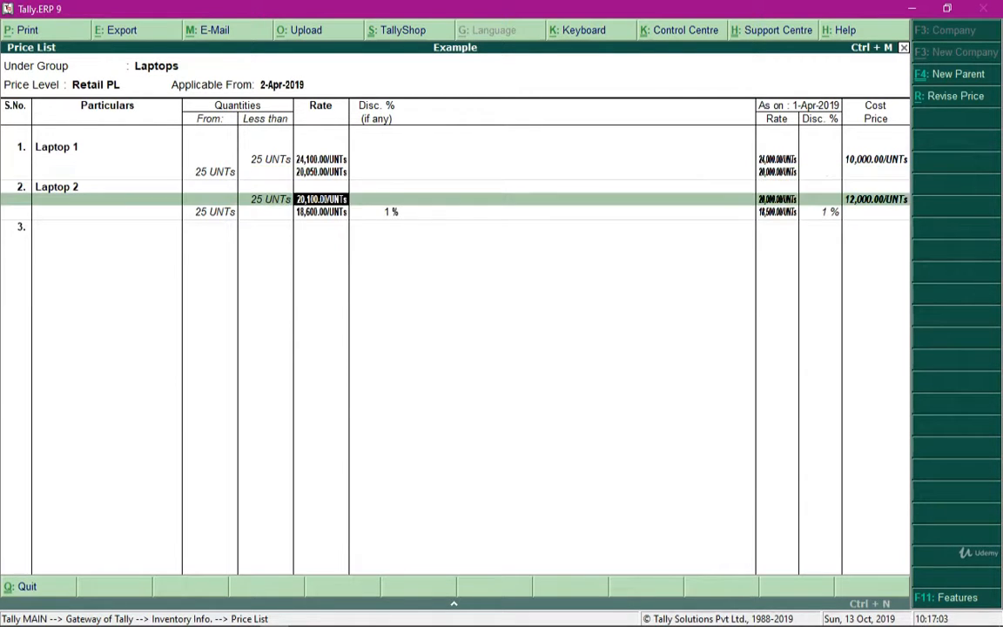
- Set Laptop 2's retail rate for quantities from 25 UNTs to 18,500
key(Return)
text(1850)
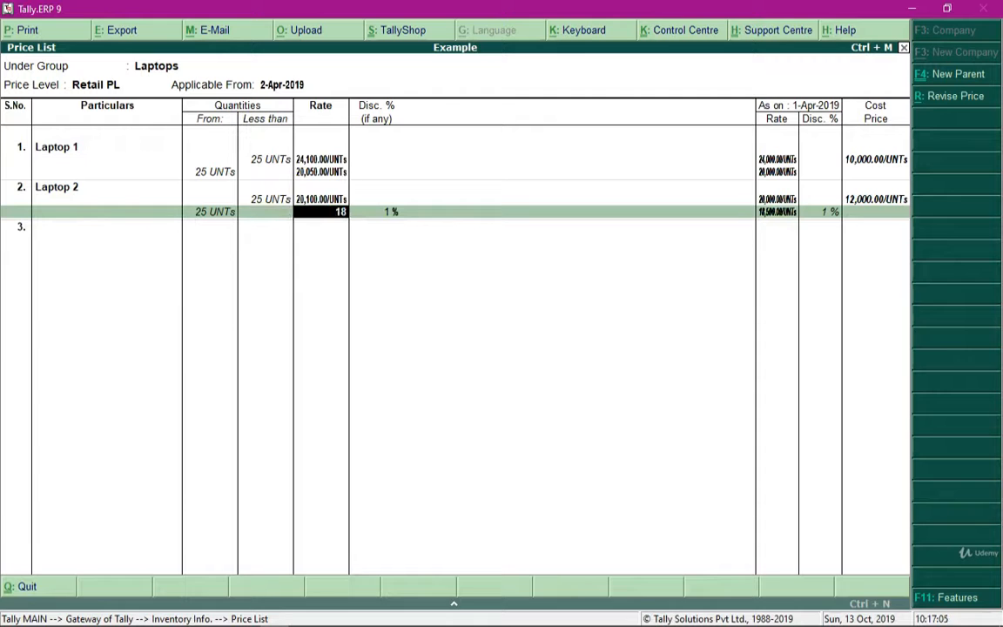
key(Return)
key(Return)
key(Return)
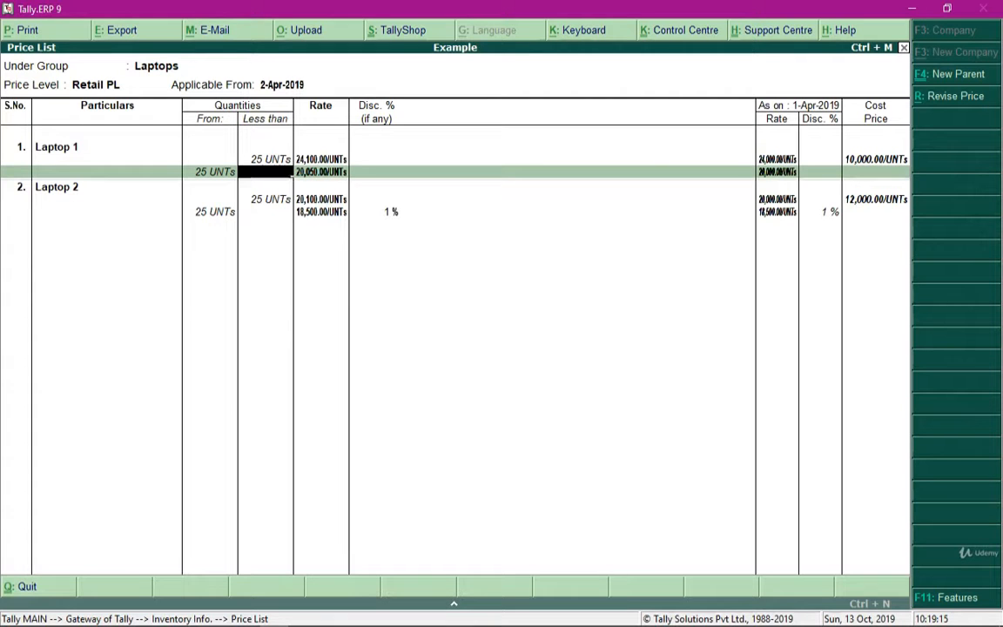
key(Return)
key(Return)
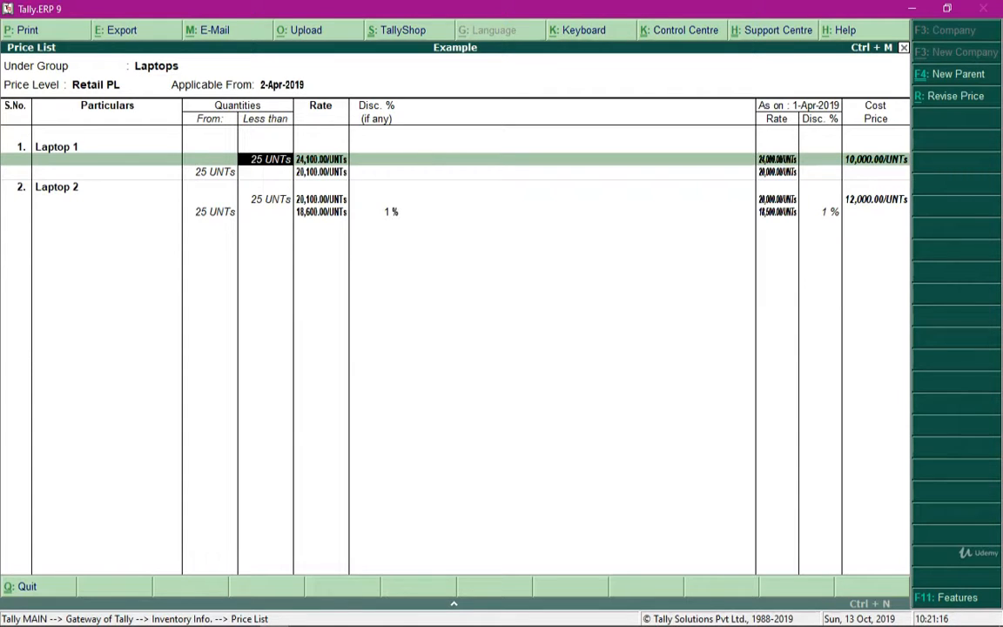
- Close the Laptops price list and return to the stock group selection
key(Right)
key(Escape)
key(Return)
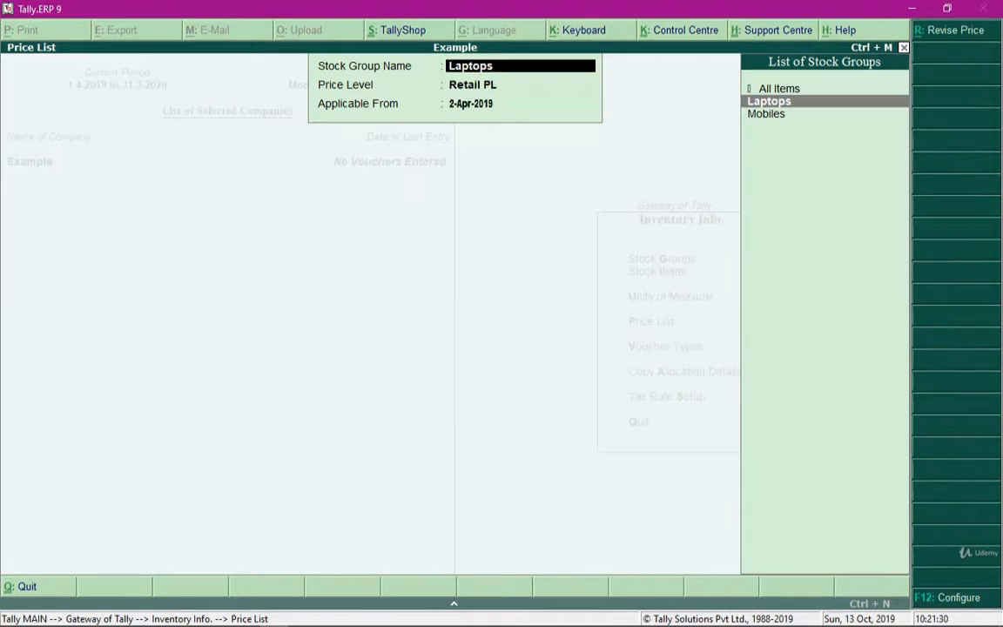
- Start a price revision for the Mobiles stock group at price level Retail PL, applicable from 2-Apr-2019
key(Down)
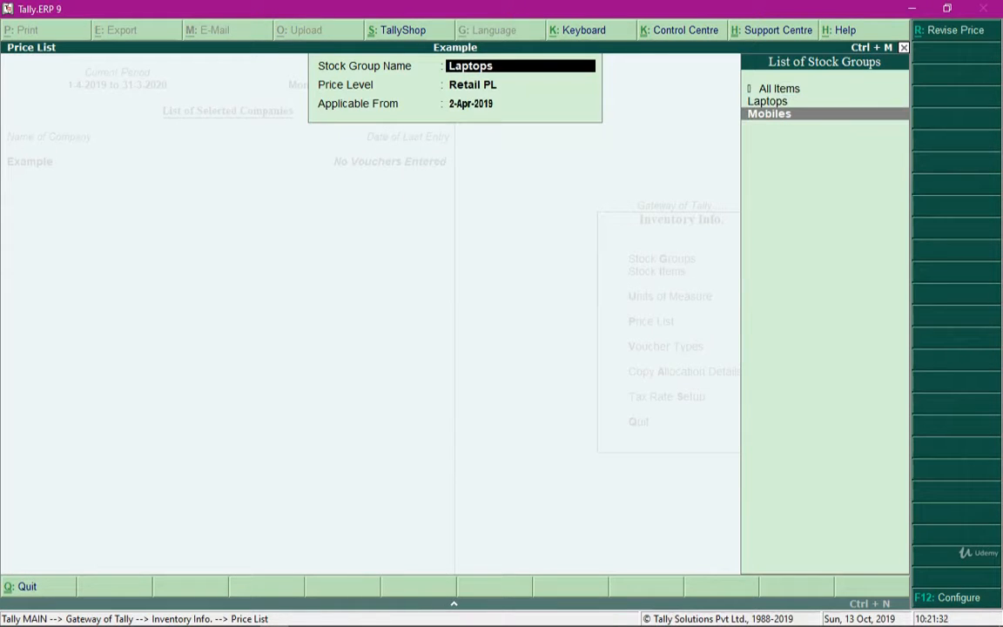
key(alt+r)
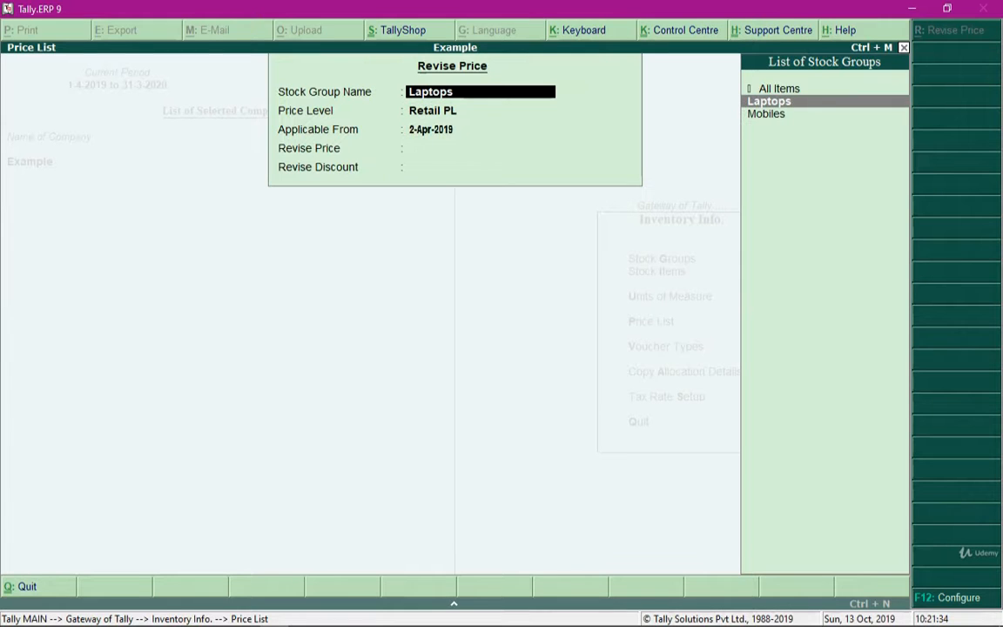
key(Down)
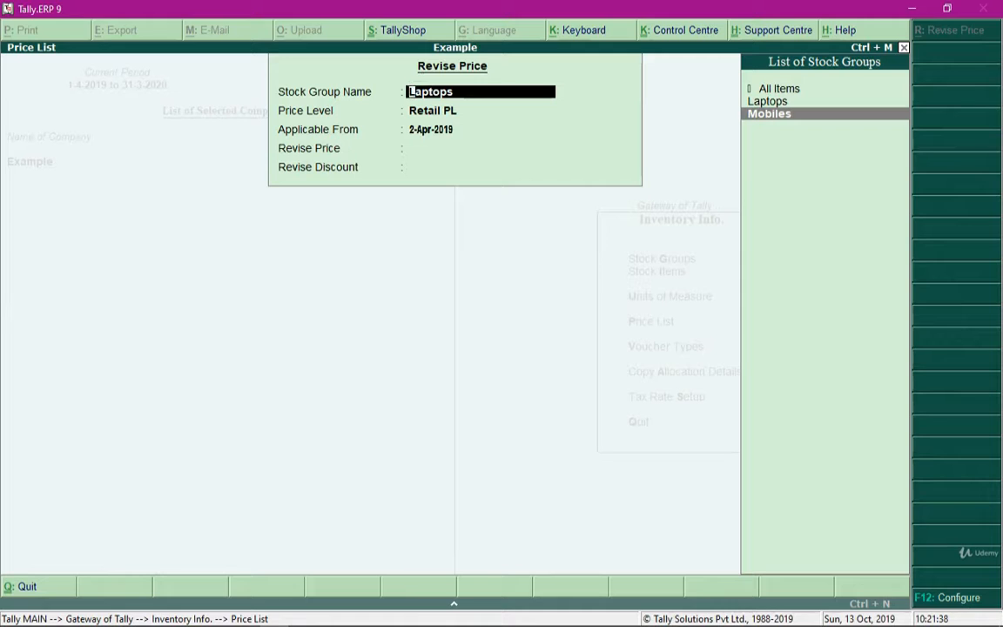
key(Return)
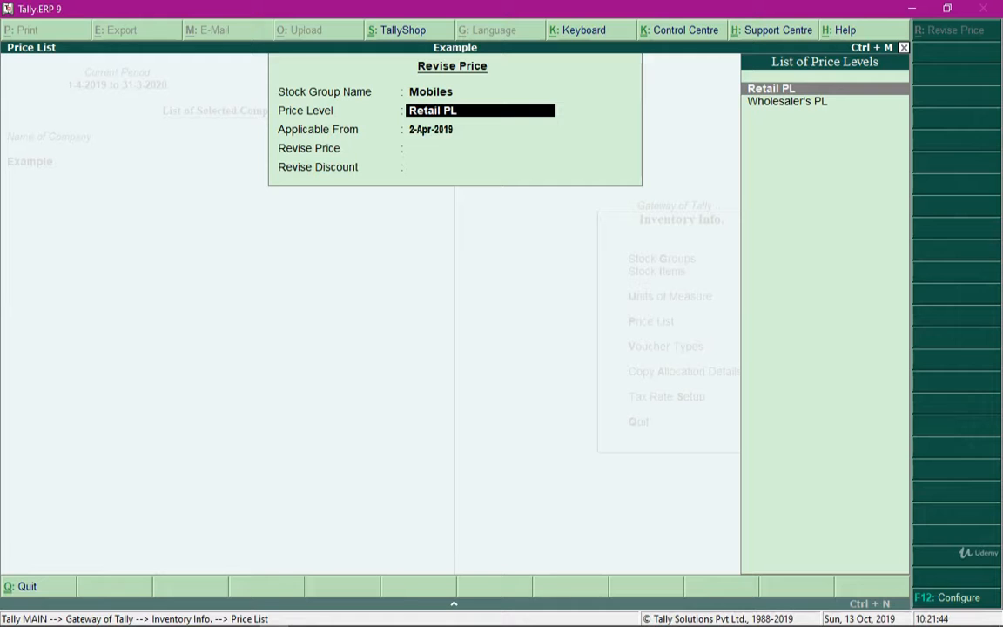
key(Return)
key(Return)
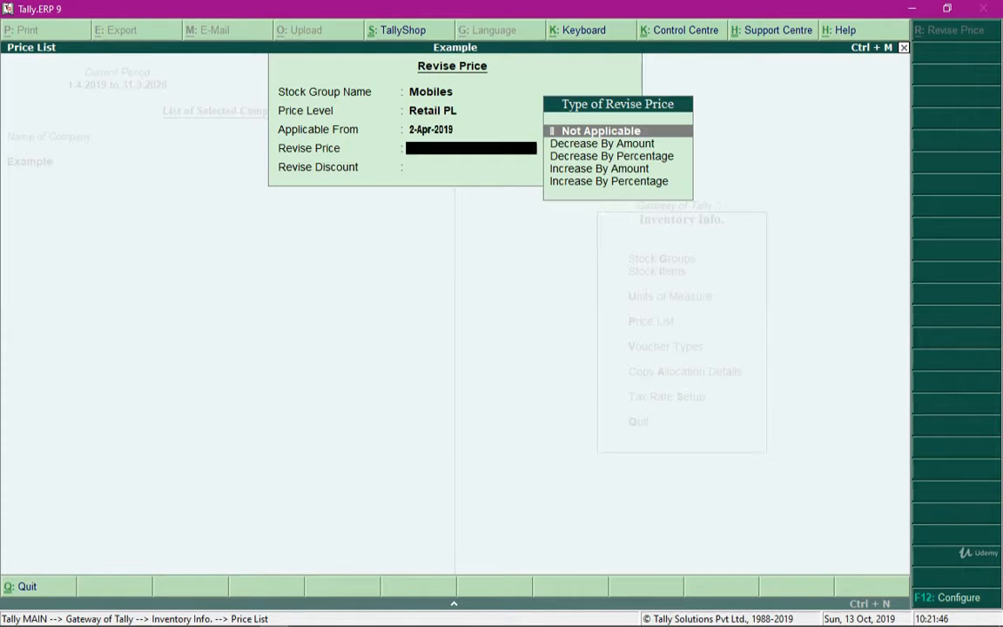
- Revise the Mobiles prices with Increase By Amount of 0 and the discount revision set to Not Applicable
key(Down)
key(Down)
key(Down)
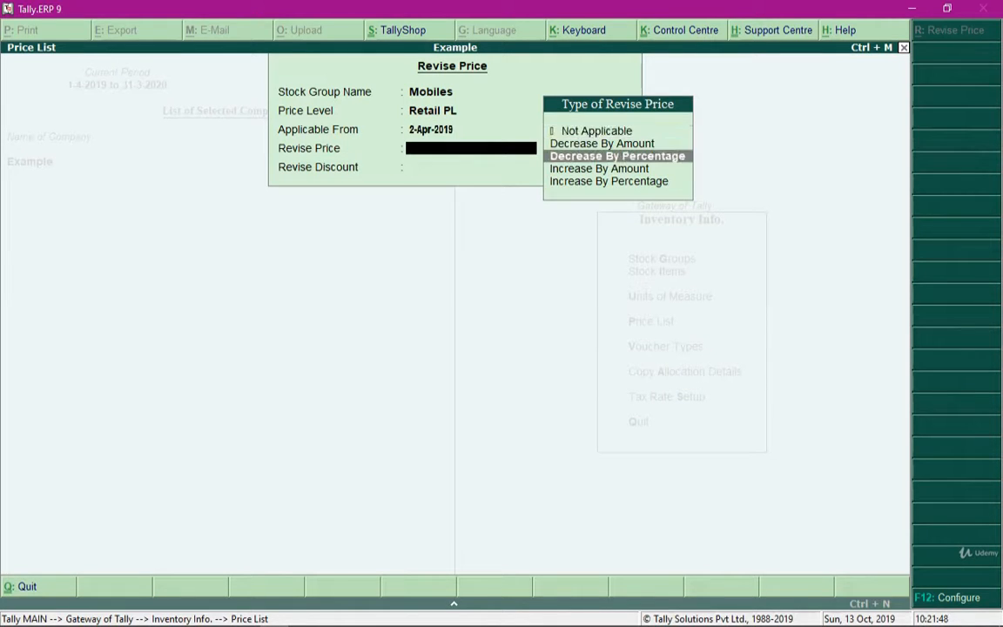
key(Return)
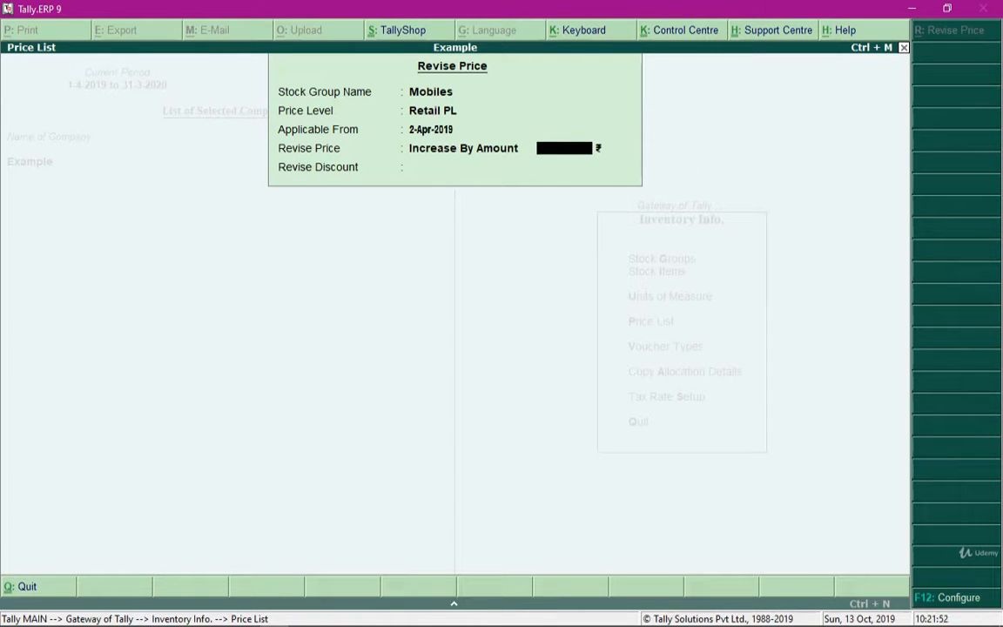
text(0)
key(Return)
key(Return)
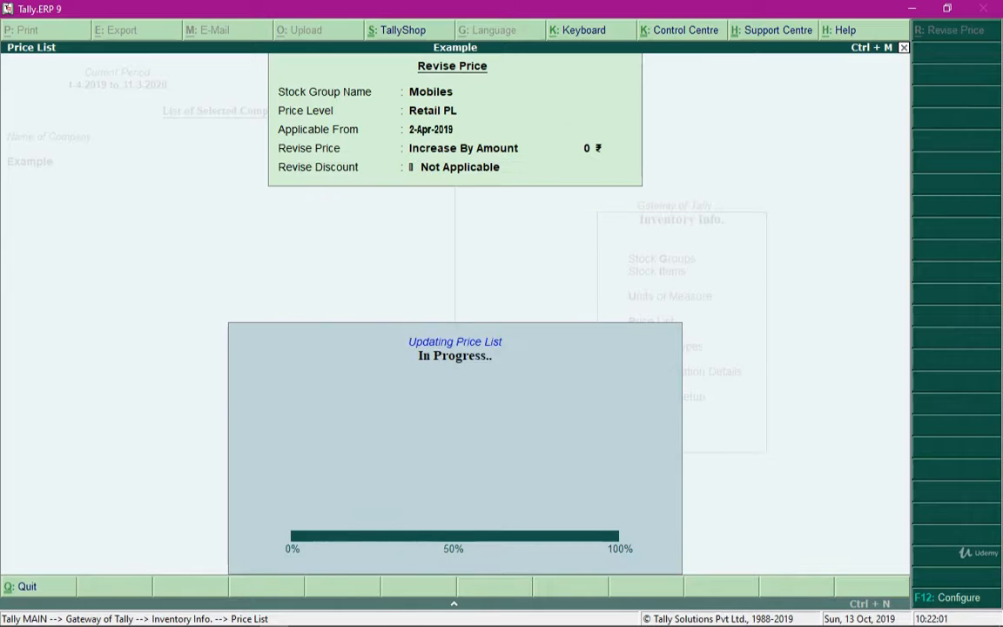
key(Return)
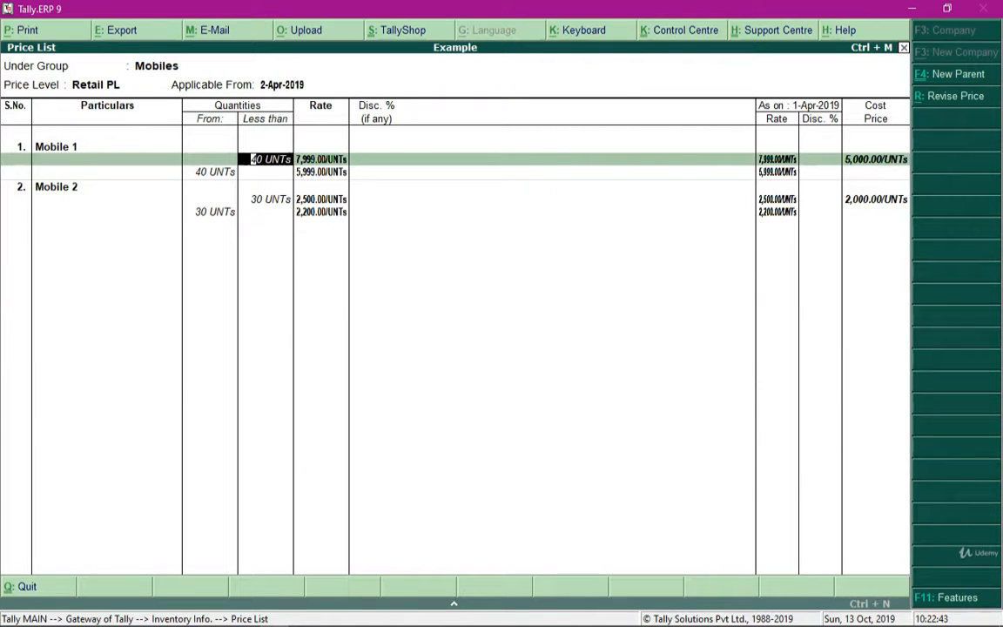
- Set Mobile 2's rate for quantities less than 30 UNTs to 2,400 and save the price list
click(321, 199)
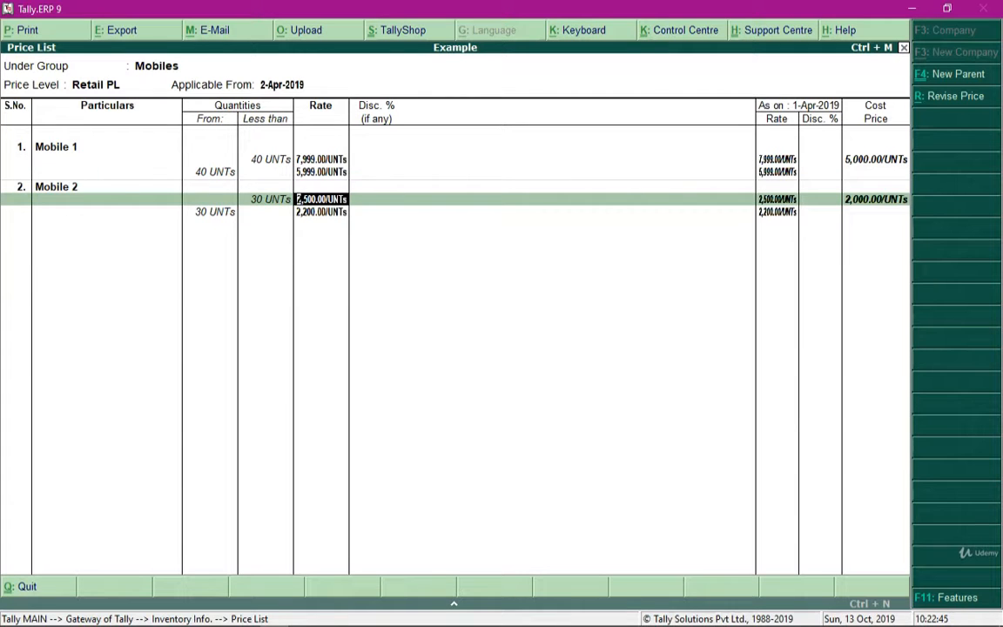
text(2400)
key(Return)
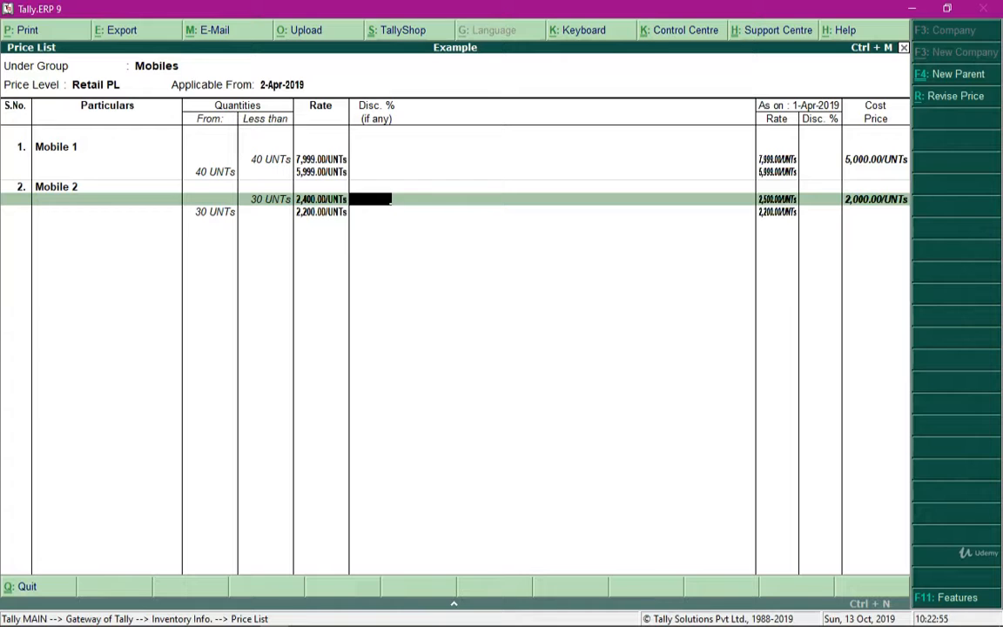
key(ctrl+a)
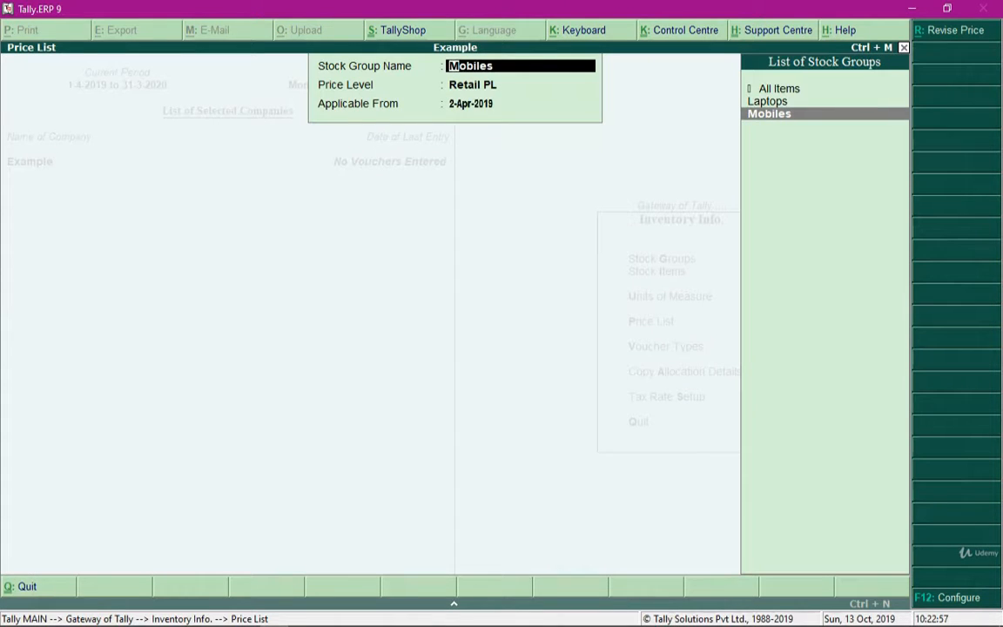
- Reopen the Mobiles price list for Retail PL applicable from 2-Apr-2019
key(Return)
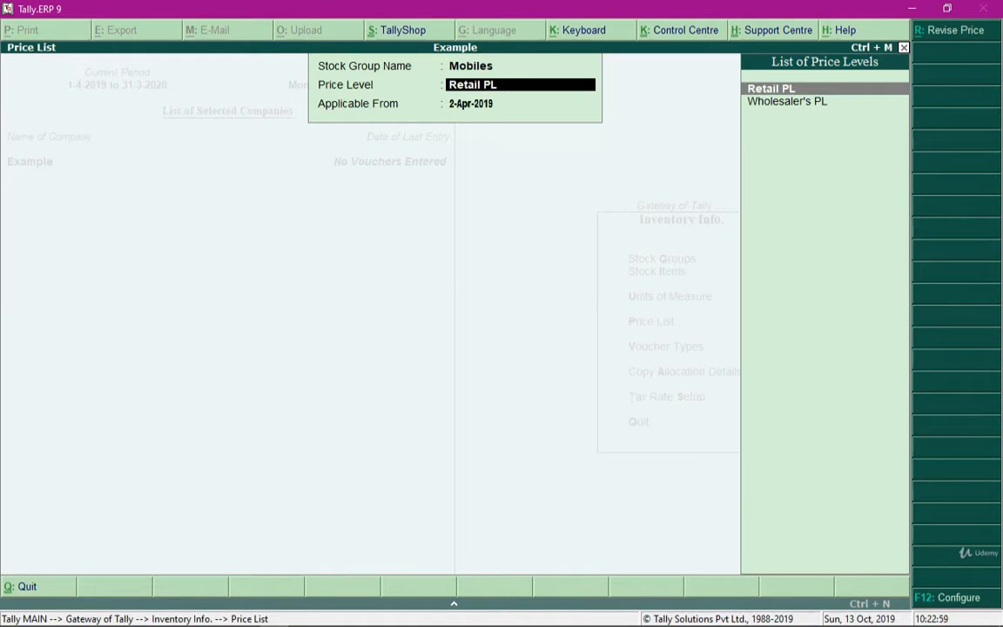
key(Return)
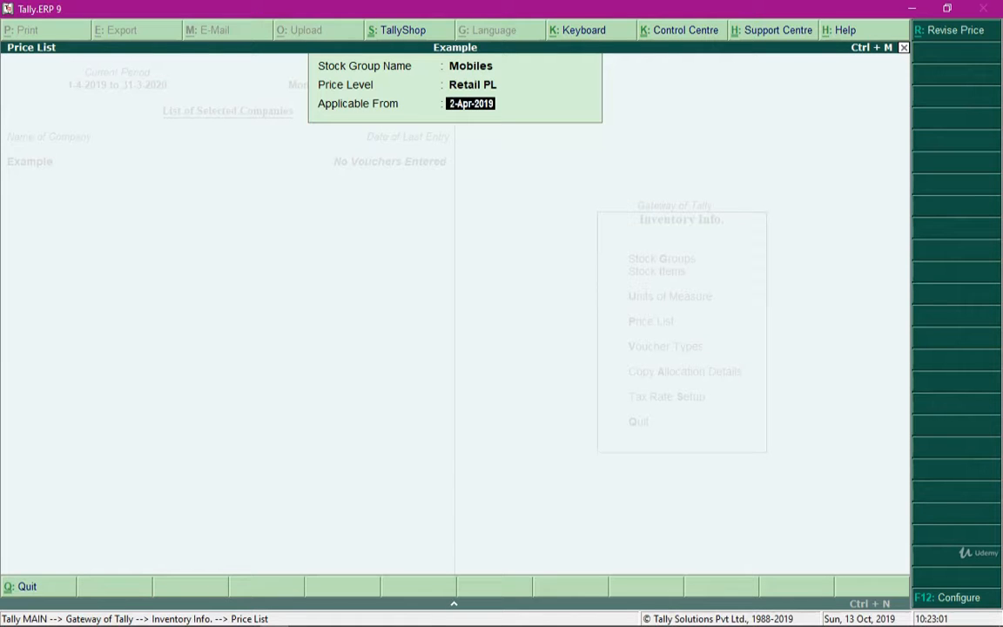
key(Return)
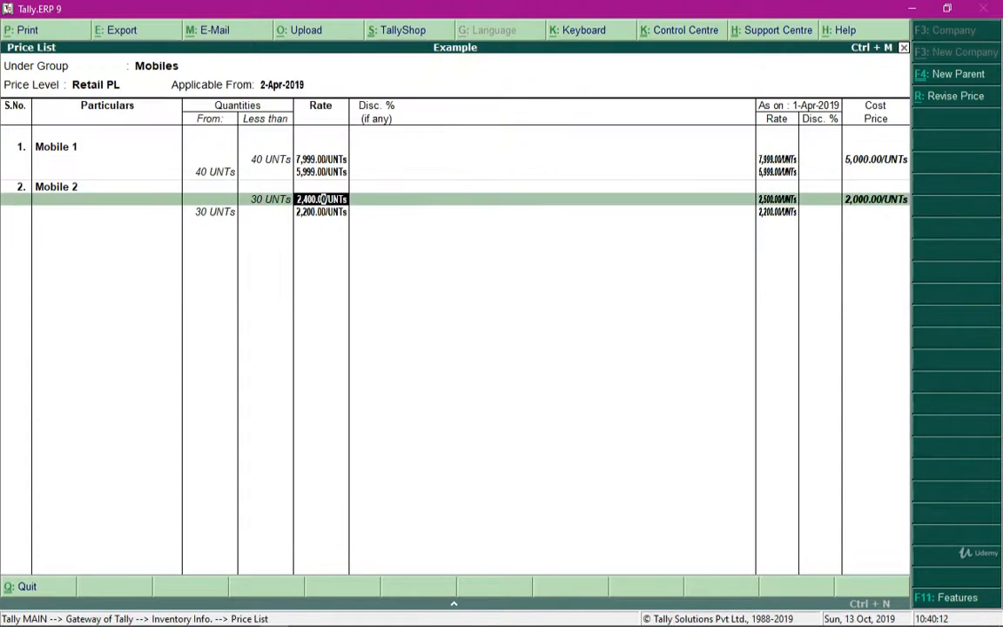
- Review the quantity slabs, rates and discounts of Mobile 1 and Mobile 2 in the reopened price list
key(Up)
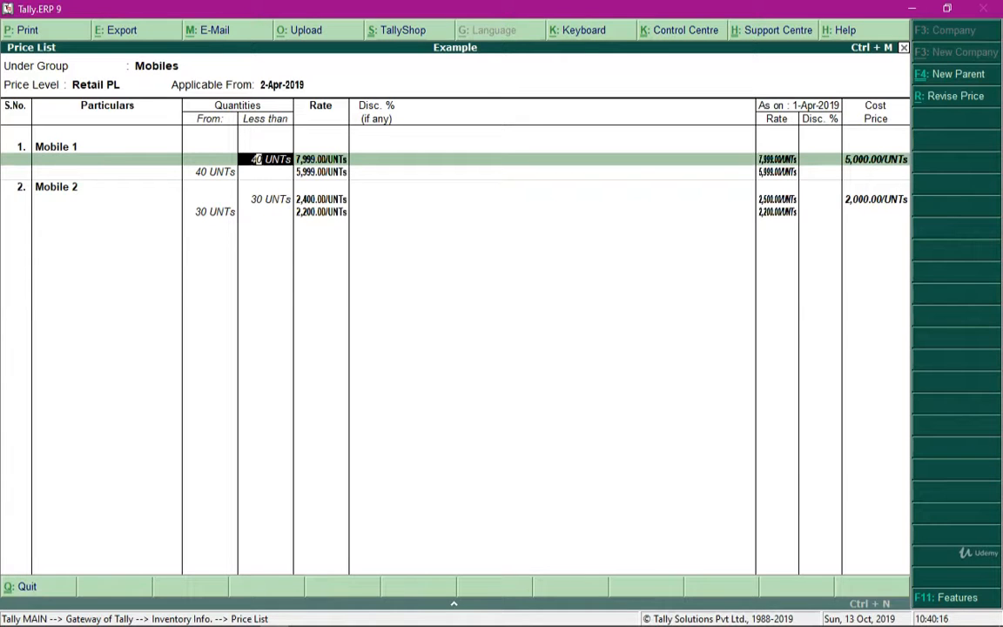
key(Return)
key(Return)
key(Return)
key(Return)
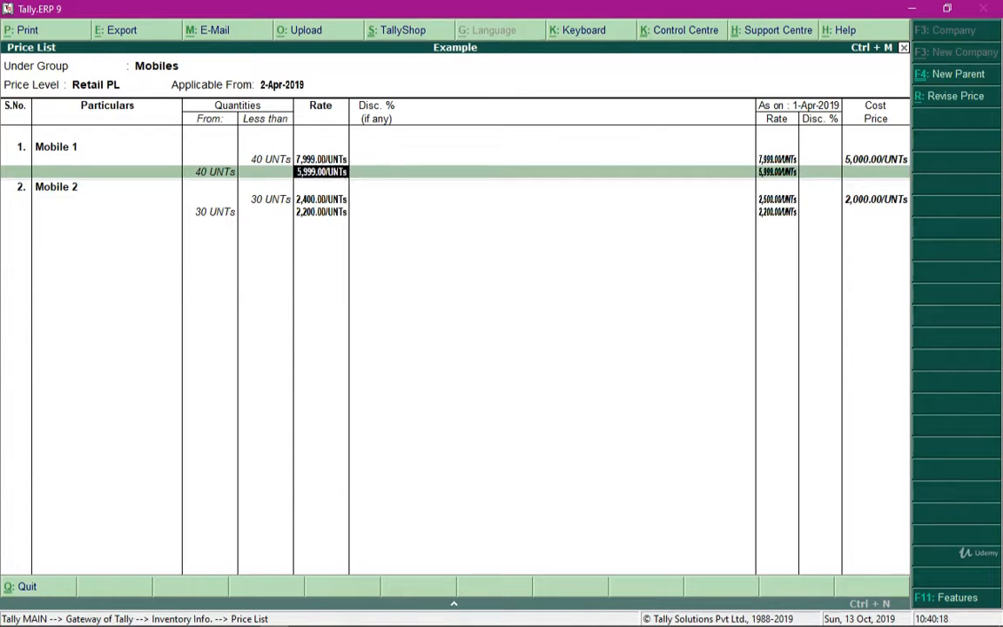
key(Return)
key(Return)
key(Return)
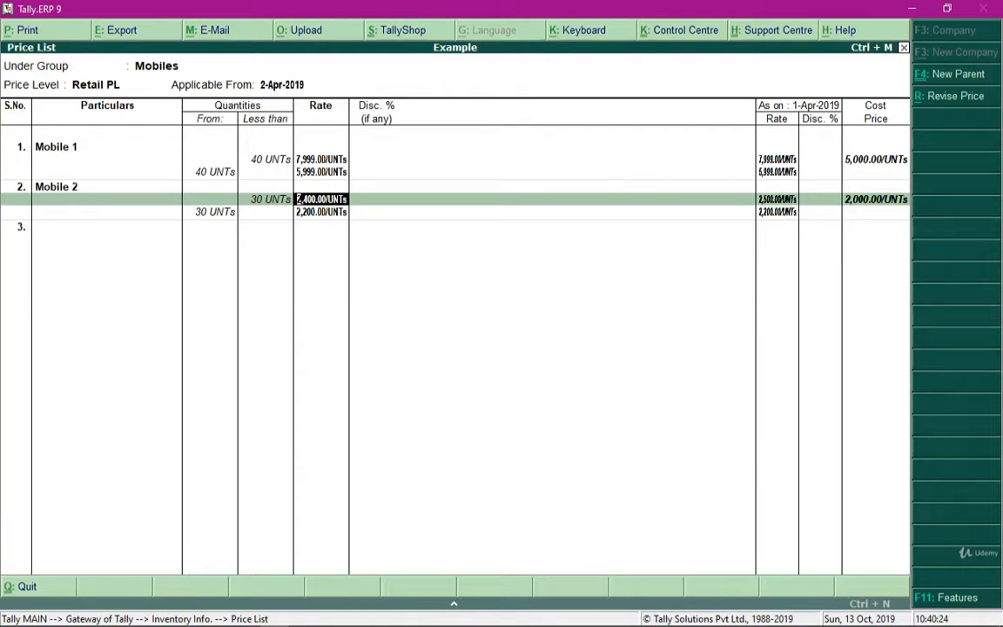
key(Return)
key(Return)
key(Return)
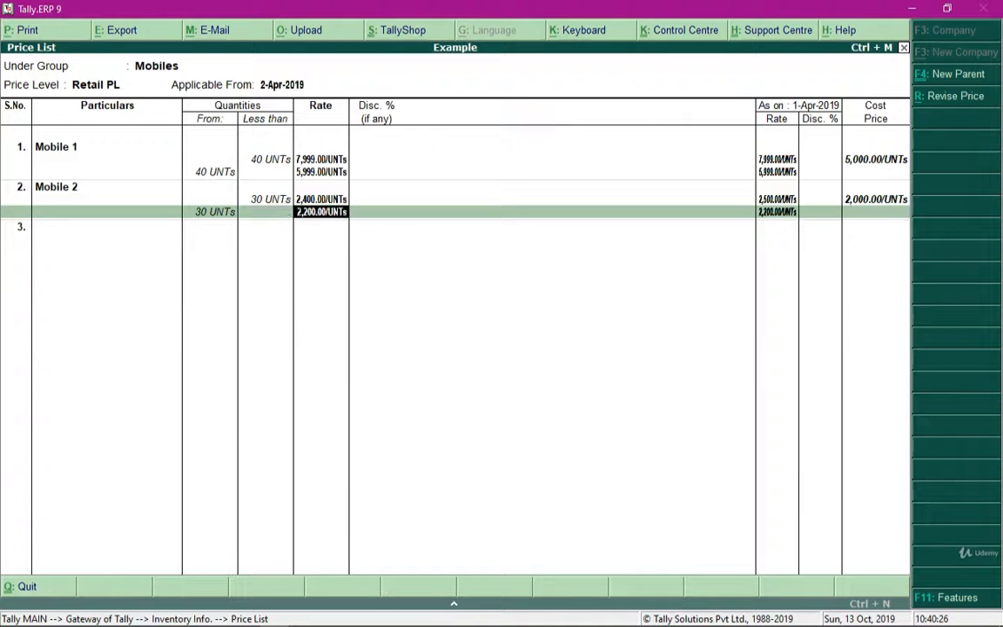